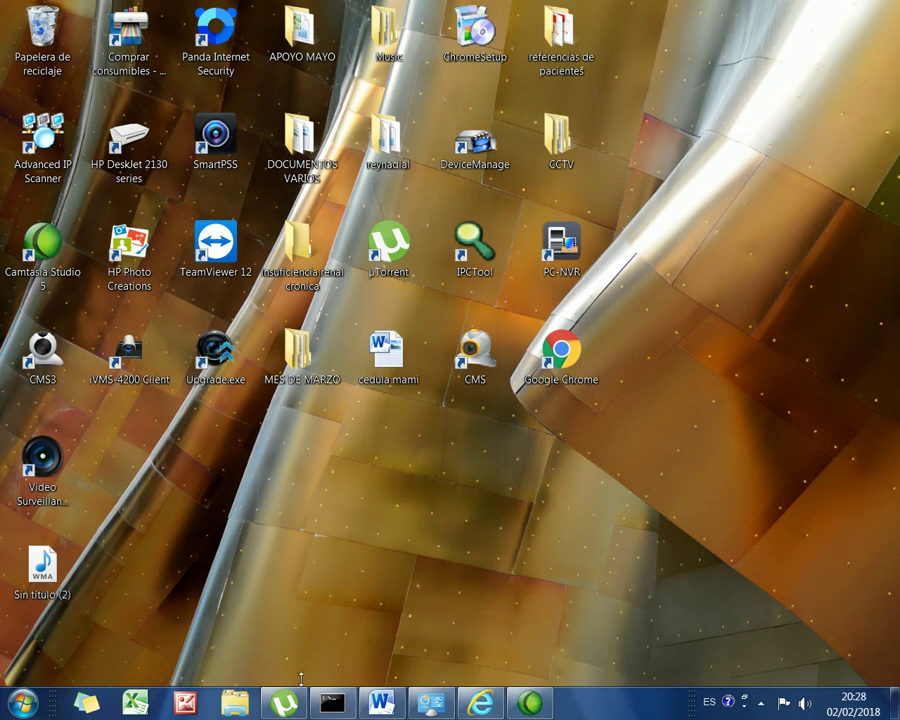
Step: Clear the Command Prompt and run ipconfig to confirm the PC address 192.168.1.5
click(322, 707)
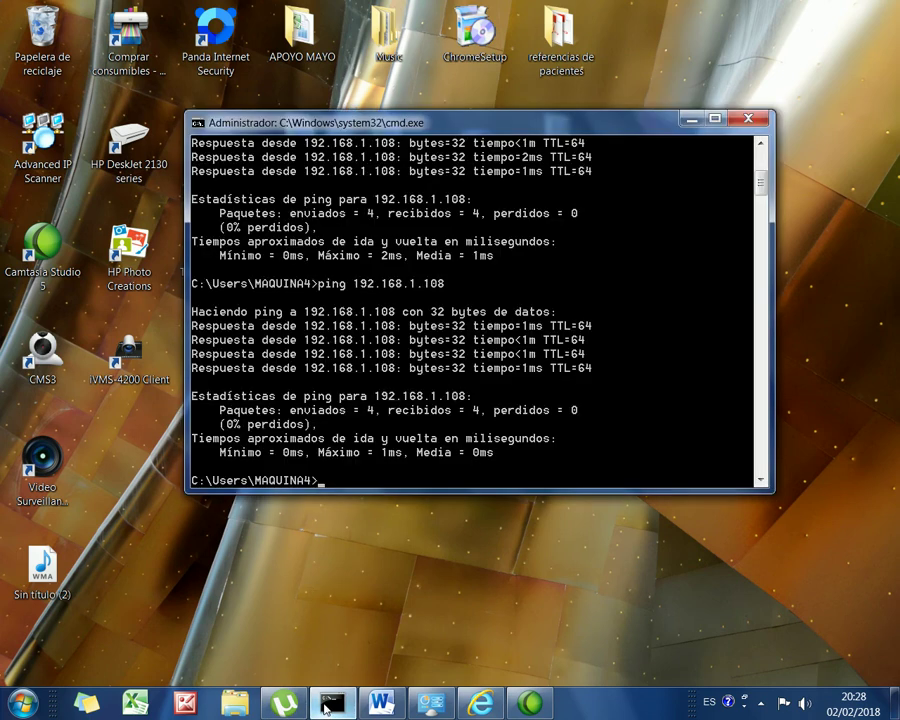
text(cls)
key(Return)
text(ipconfig)
key(Return)
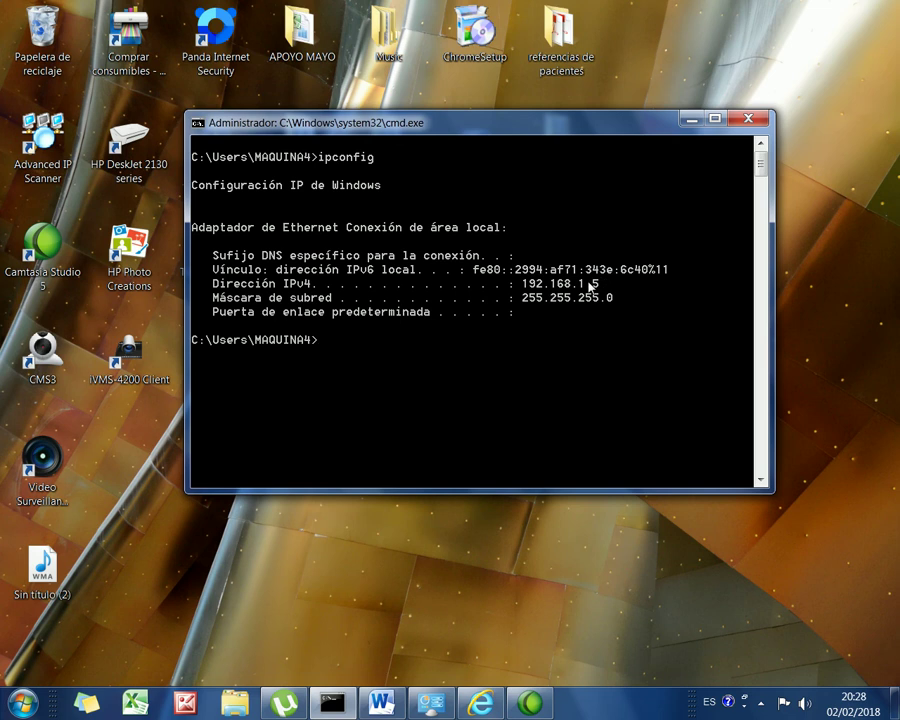
Step: Ping 192.168.1.108 to confirm the camera answers, then return to its login page
text(ping 192.16)
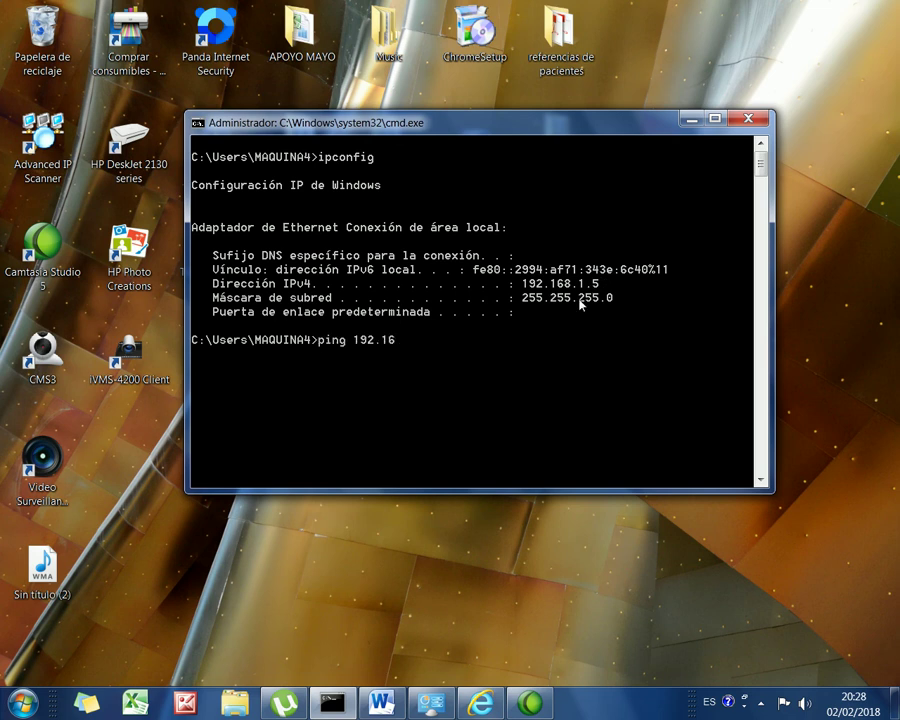
text(8.1.108)
key(Return)
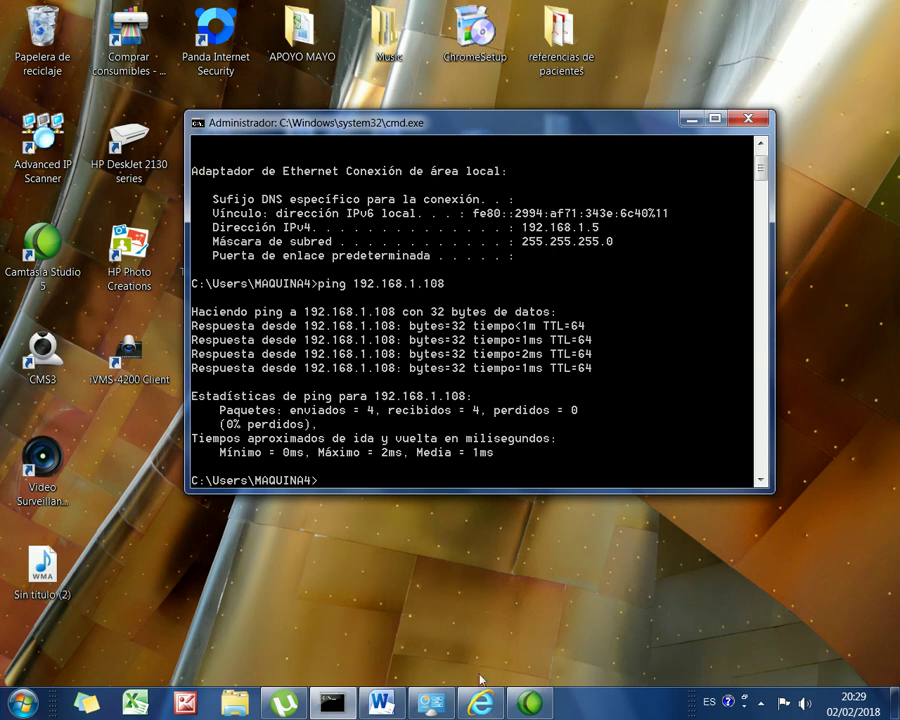
click(481, 705)
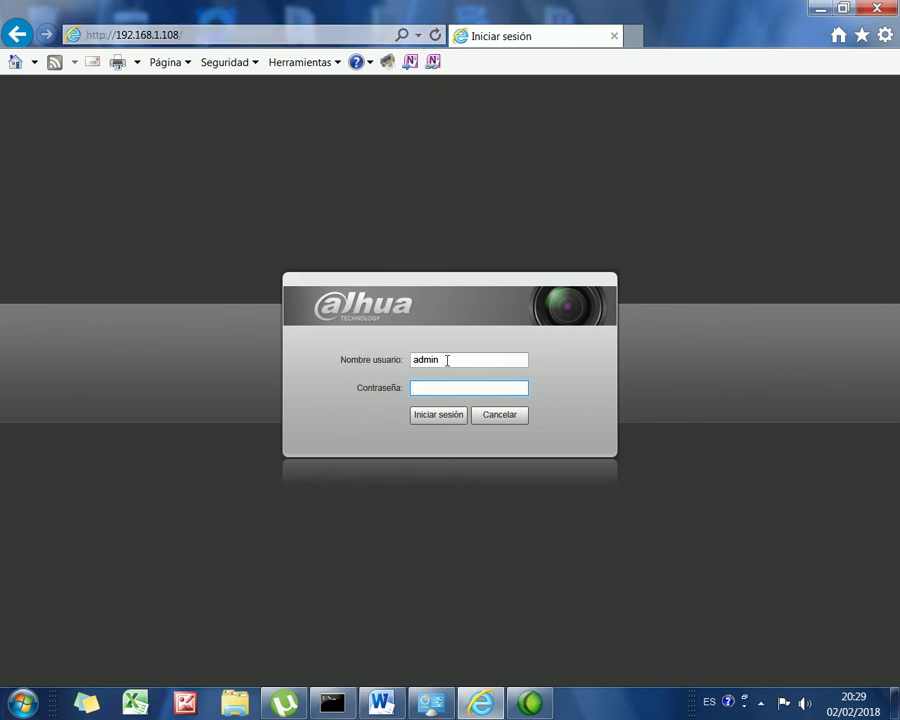
Step: Enter the administrator password and sign in to the camera's web interface
click(441, 416)
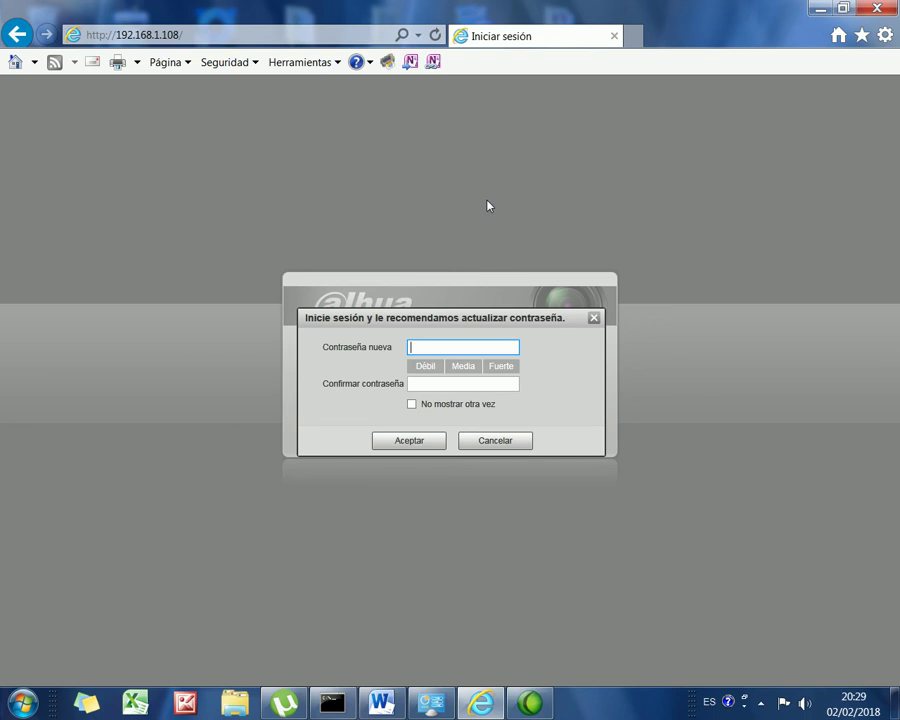
Step: Enter a new administrator password, retype it to confirm, and accept it
text(******)
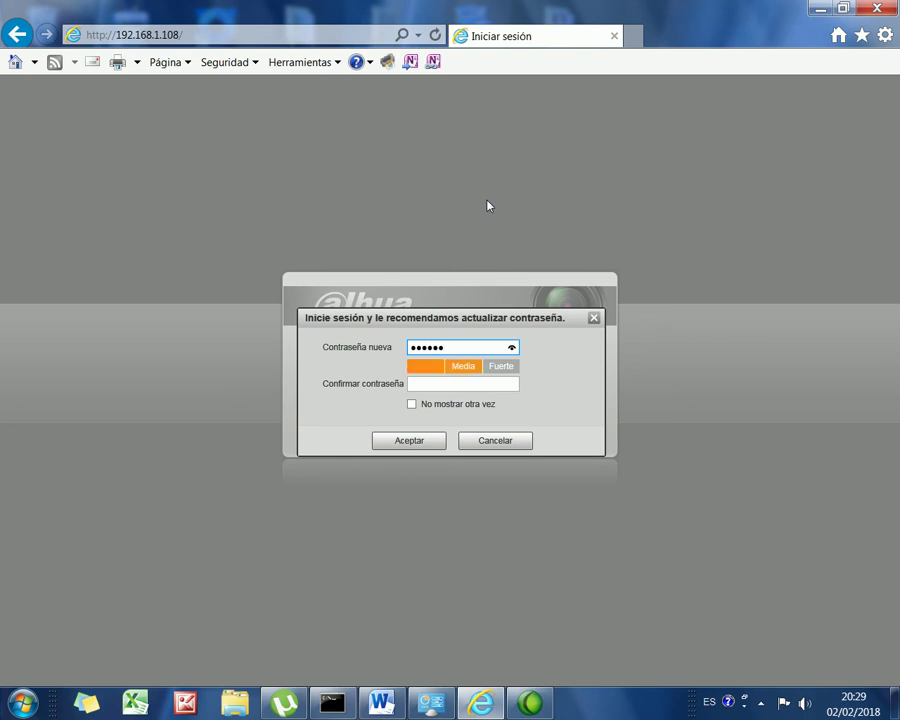
click(435, 382)
text(****)
key(BackSpace)
key(BackSpace)
key(BackSpace)
key(BackSpace)
text(***)
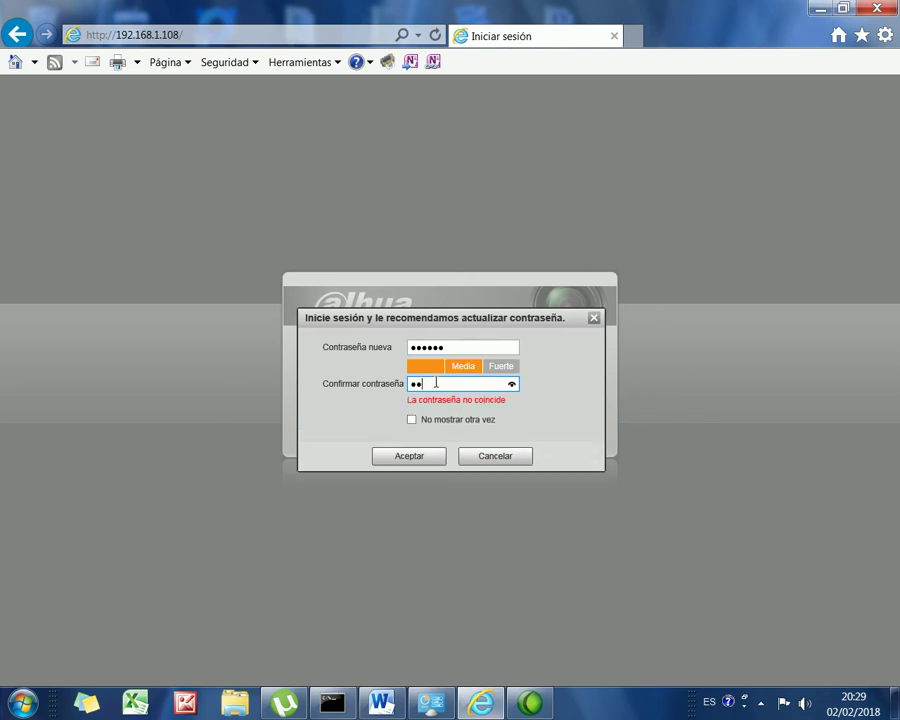
key(BackSpace)
key(BackSpace)
key(BackSpace)
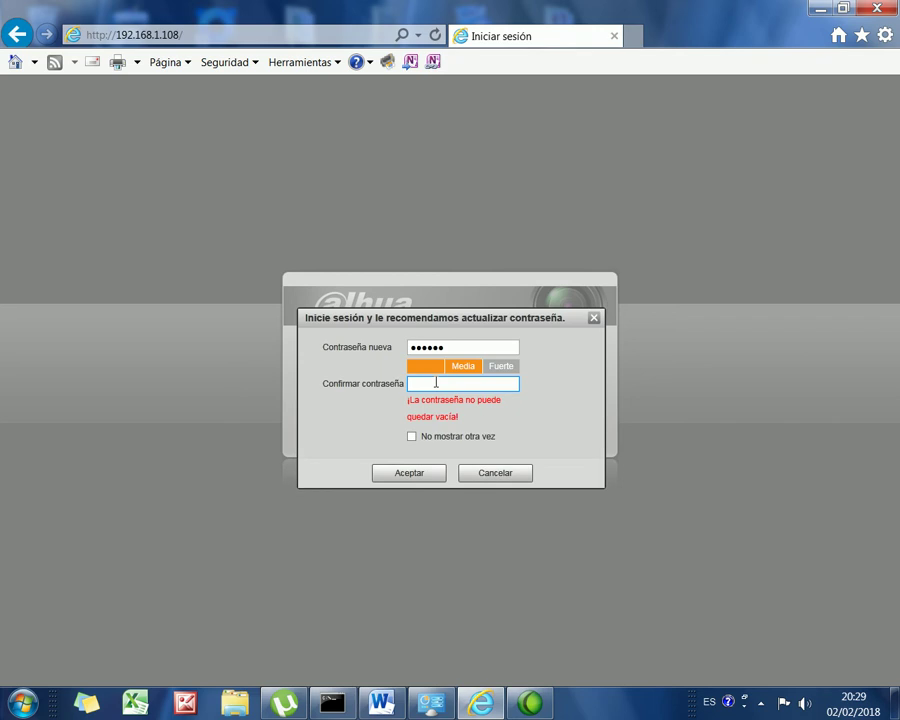
text(******)
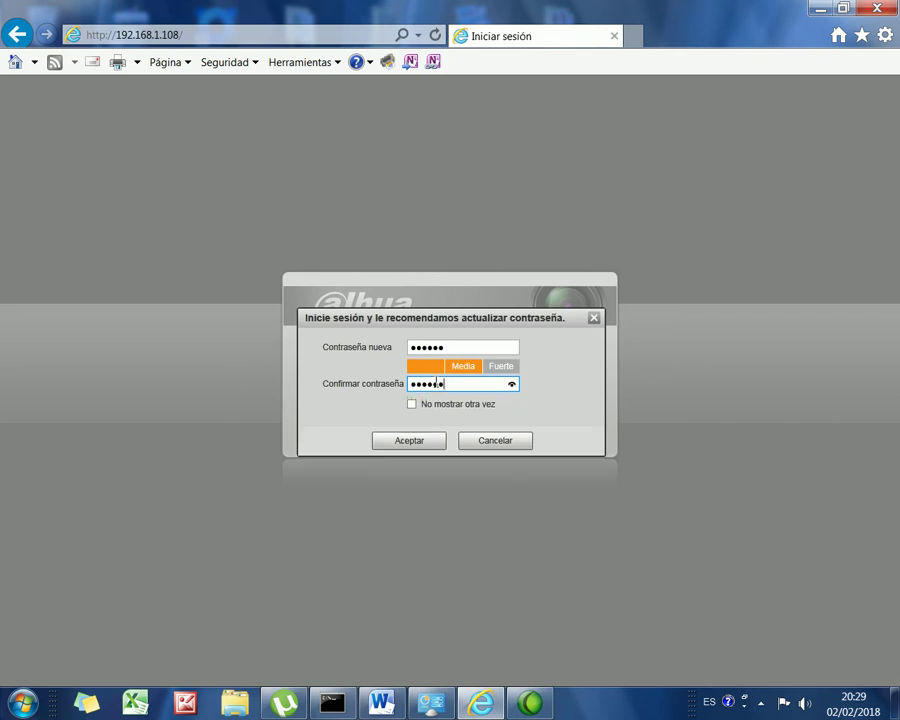
click(391, 447)
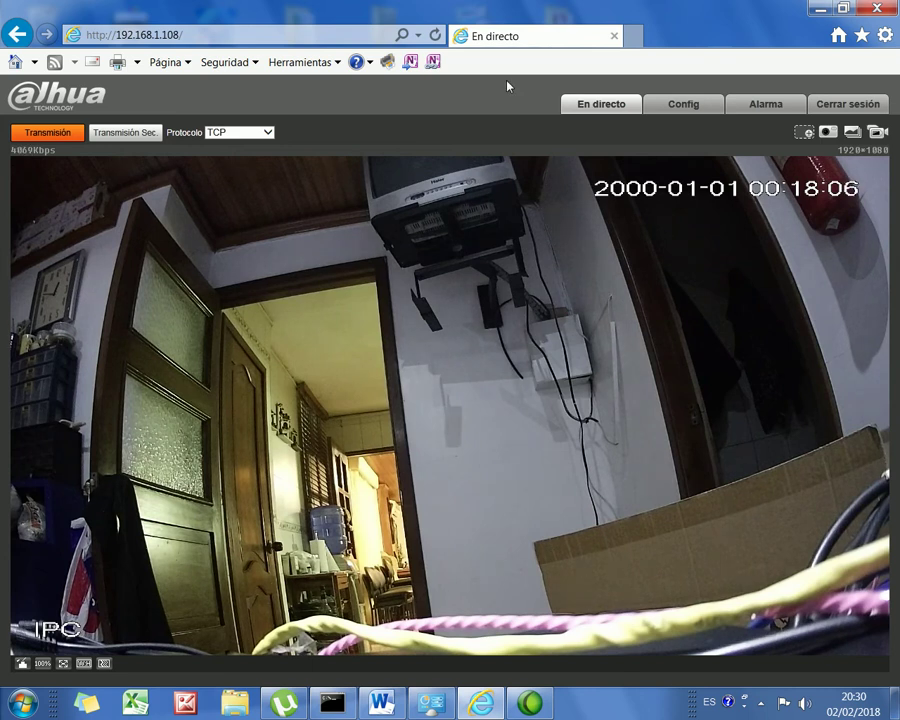
Step: Go to the Config tab's Cámara > Vídeo encoding settings page
click(706, 116)
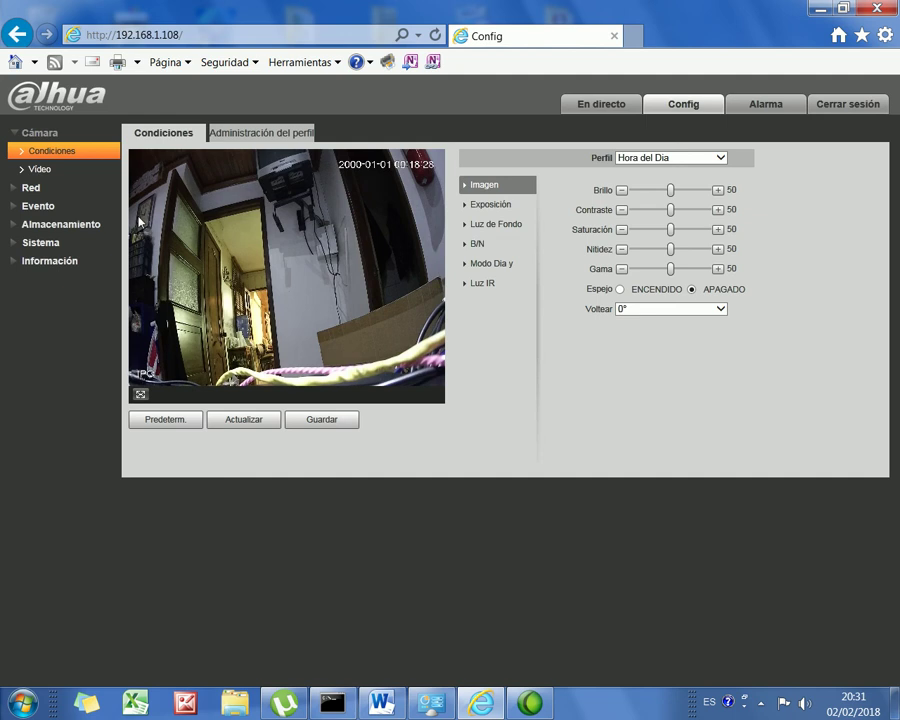
click(36, 170)
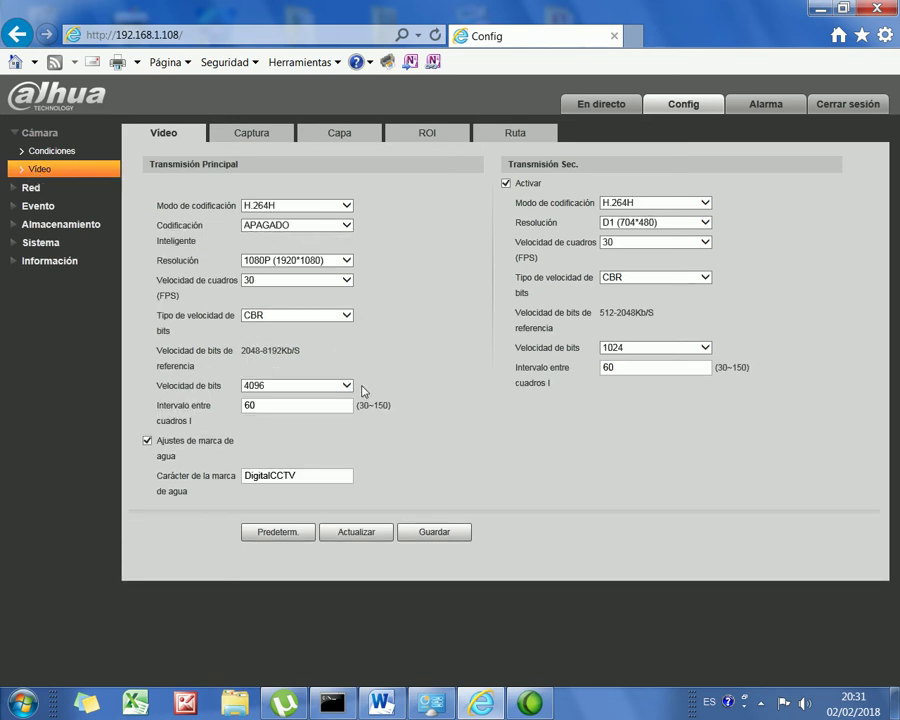
Step: Replace the watermark text DigitalCCTV with Gasolinera and save the video settings
drag(300, 475, 199, 464)
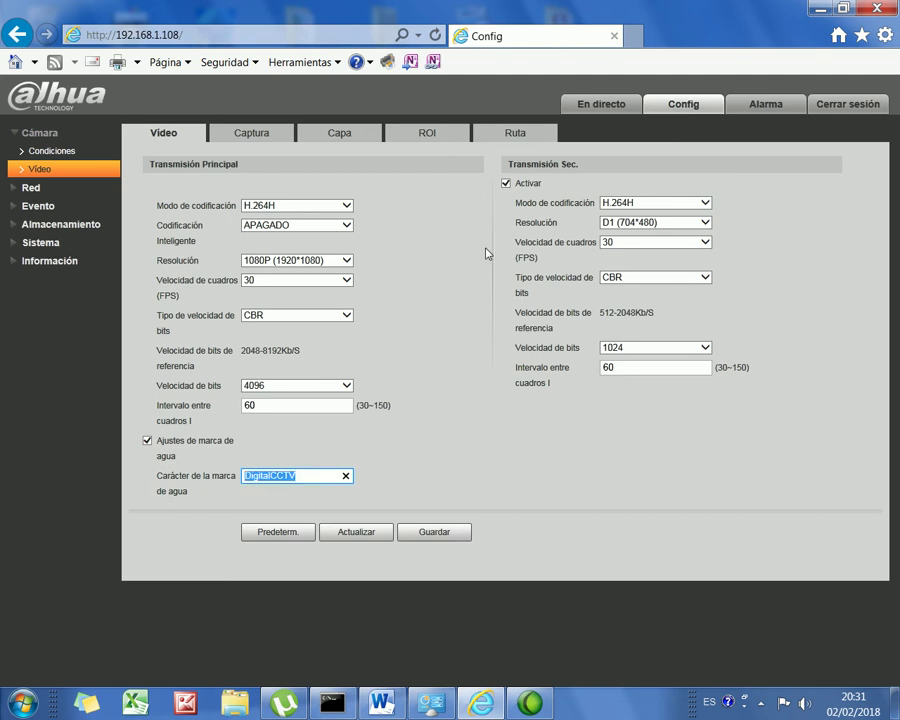
text(Gasolinera)
click(428, 538)
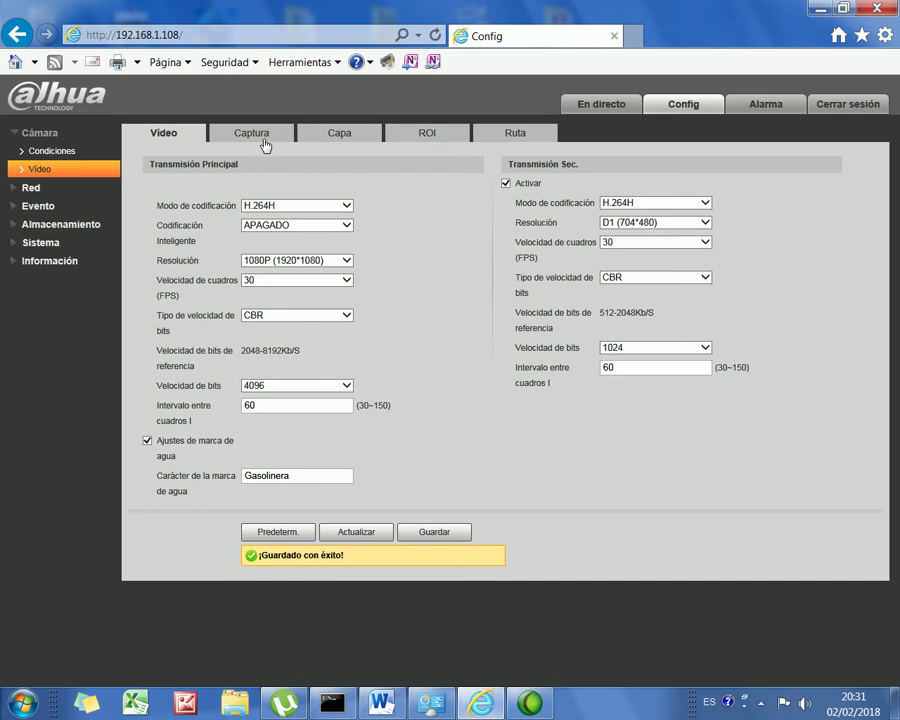
Step: On the Capa tab, change the channel title overlay from IPC to Disp_8
click(352, 137)
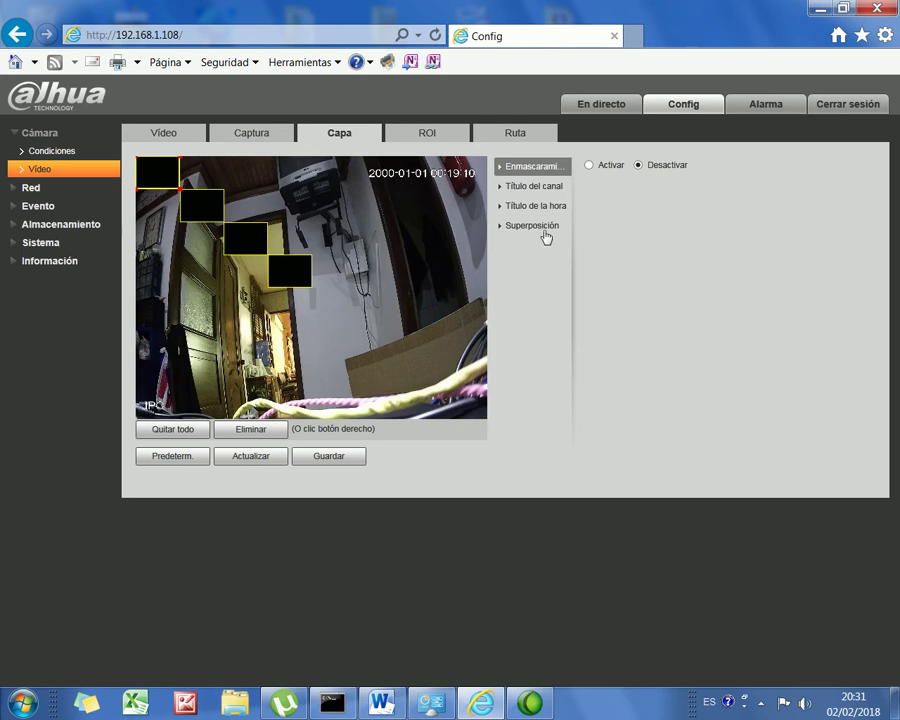
double_click(536, 188)
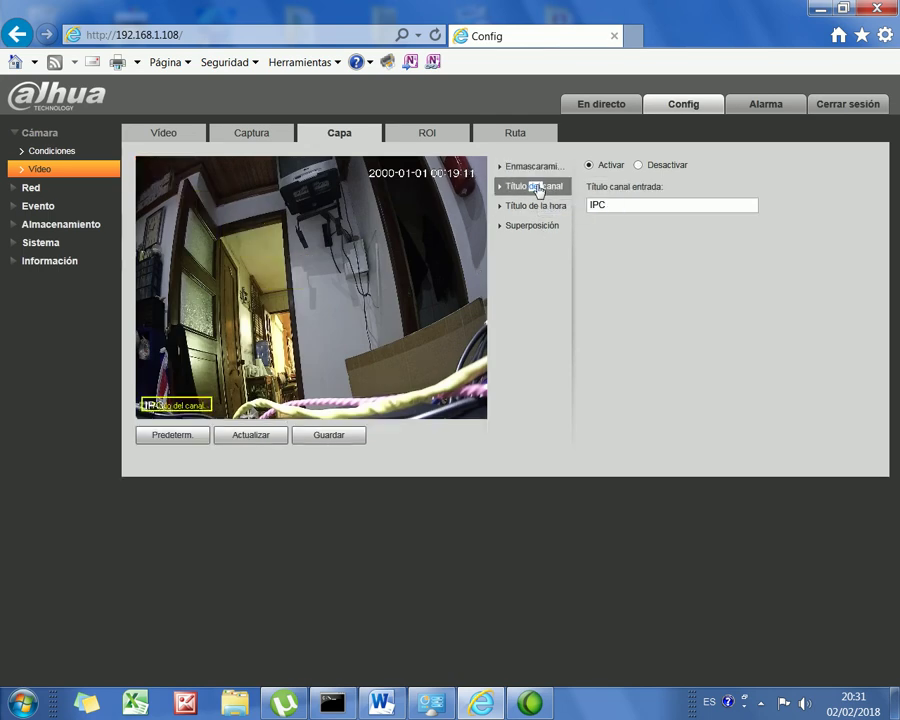
double_click(620, 205)
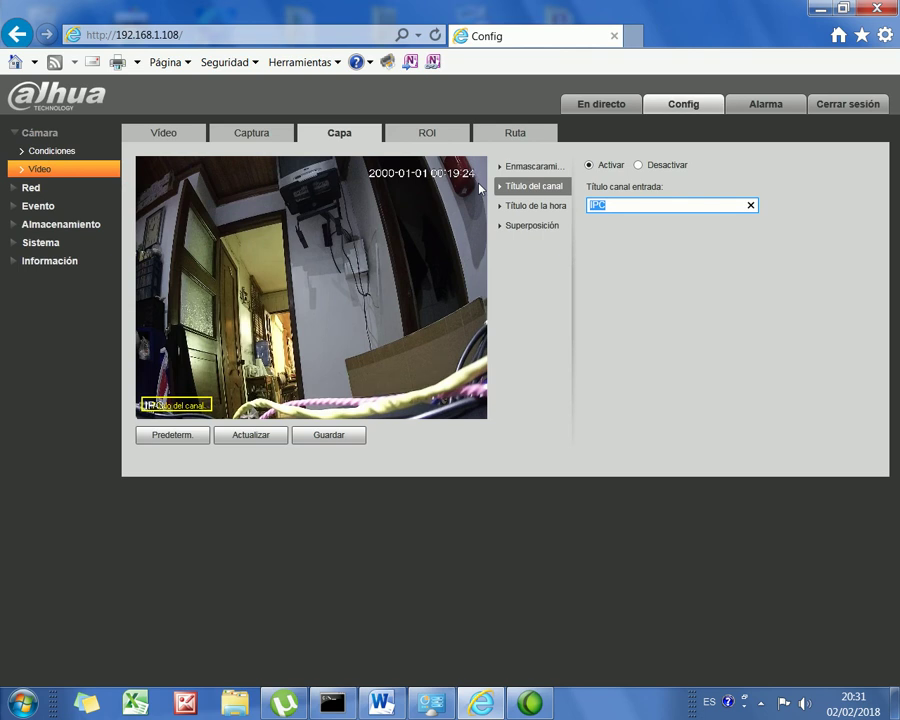
text(Disp_7)
key(BackSpace)
text(8)
Step: Disable the time title overlay, save, and check the new title in live view
click(545, 209)
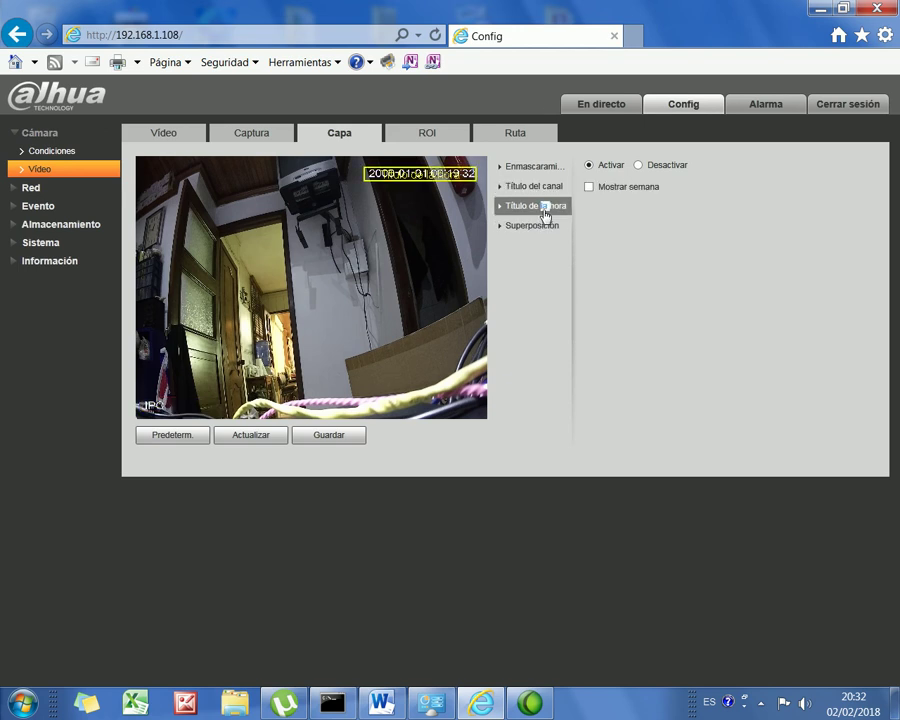
click(639, 166)
click(343, 436)
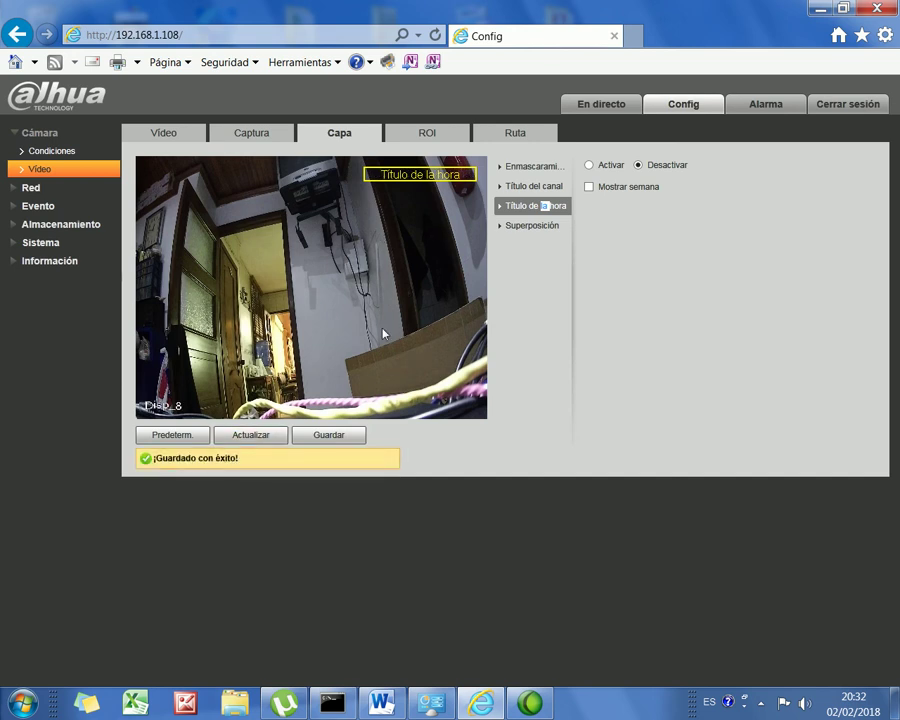
click(602, 106)
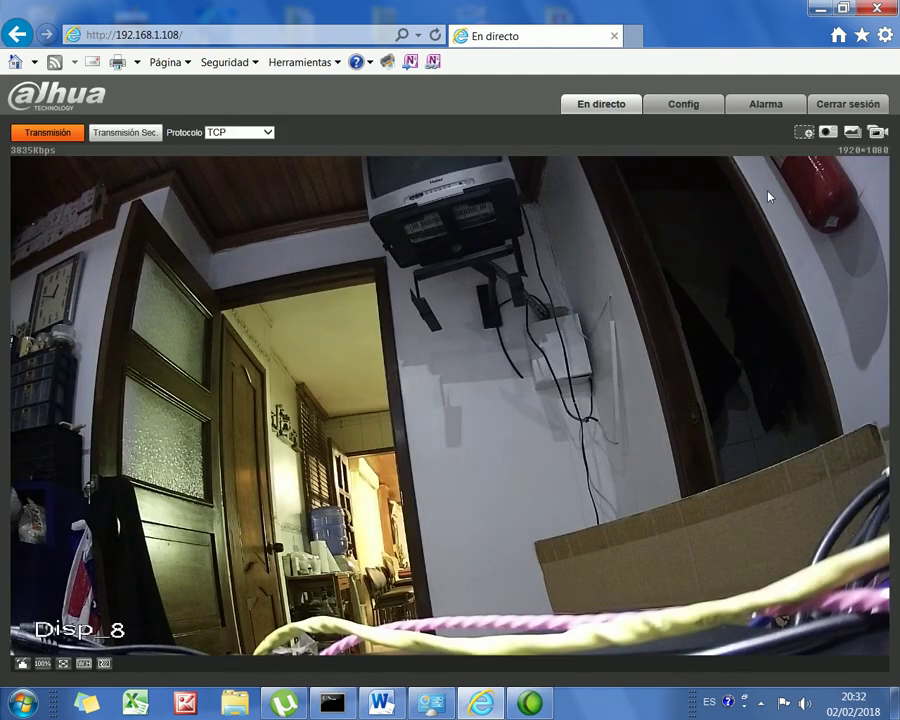
click(683, 105)
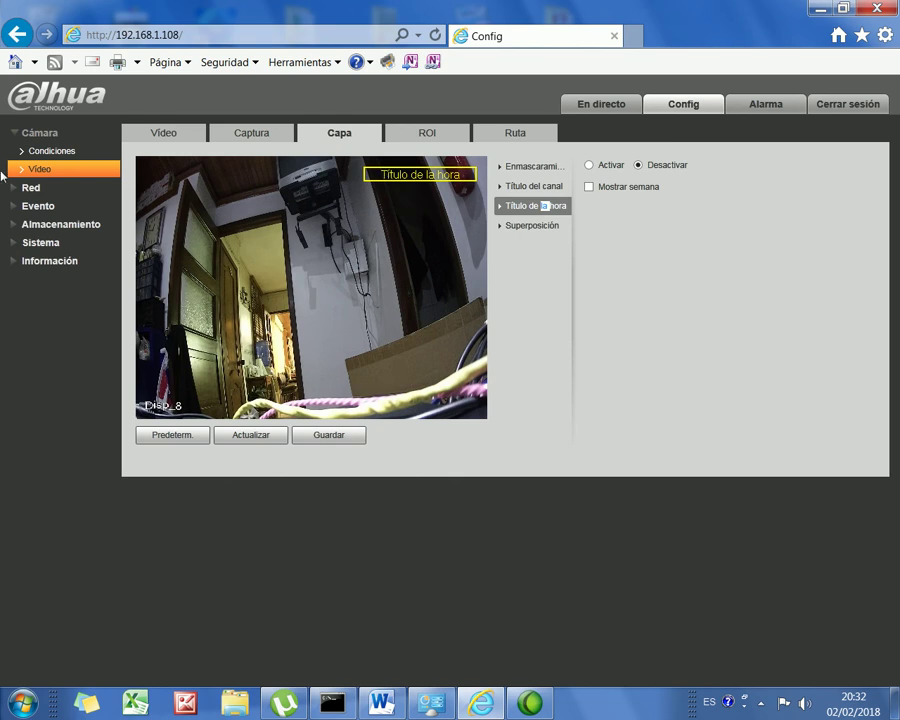
Step: In Sistema > Cuenta, start adding a user and enter the new username
click(44, 243)
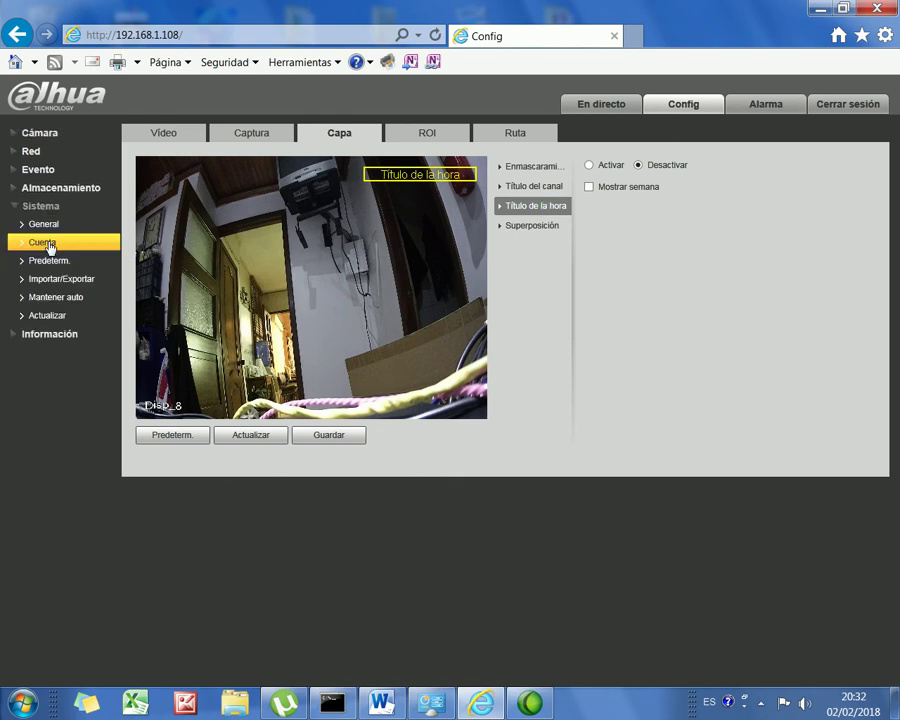
click(56, 243)
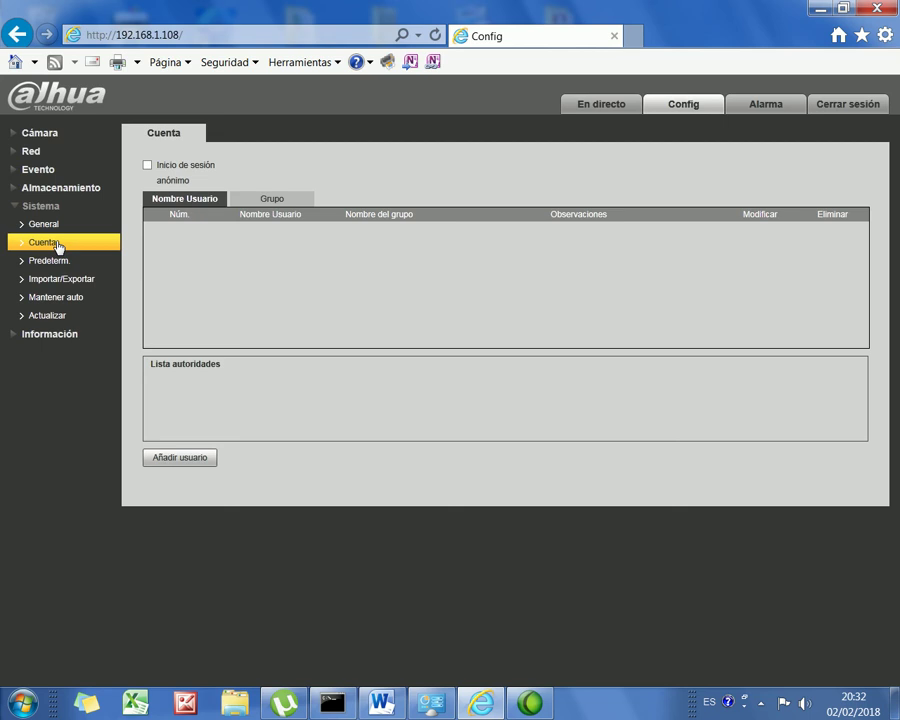
click(205, 465)
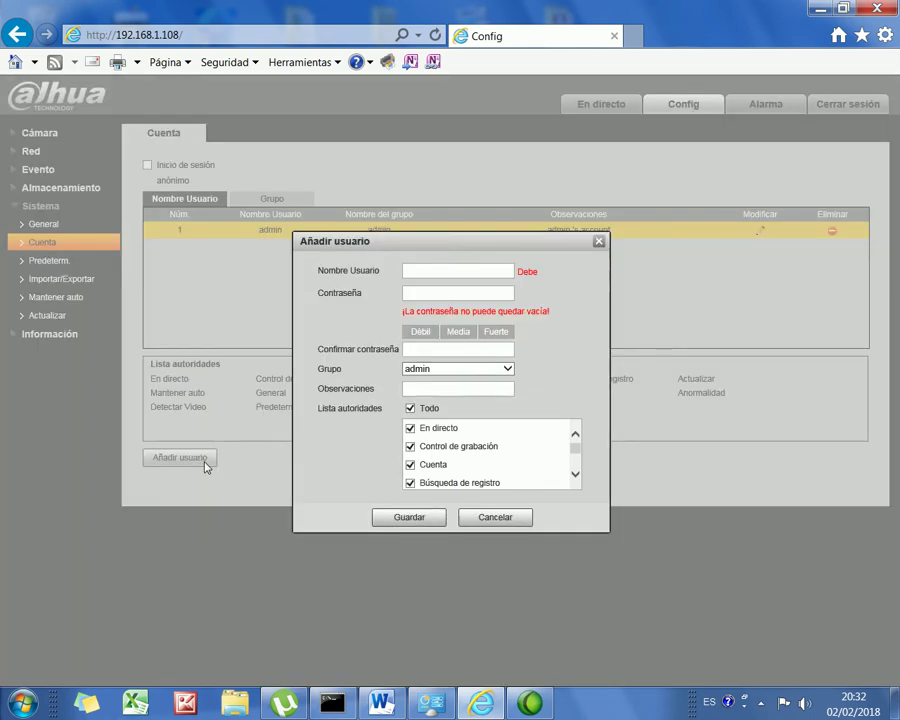
click(432, 267)
text(bits11)
Step: Enter and confirm the new user's password, then save the admin-group account
click(439, 293)
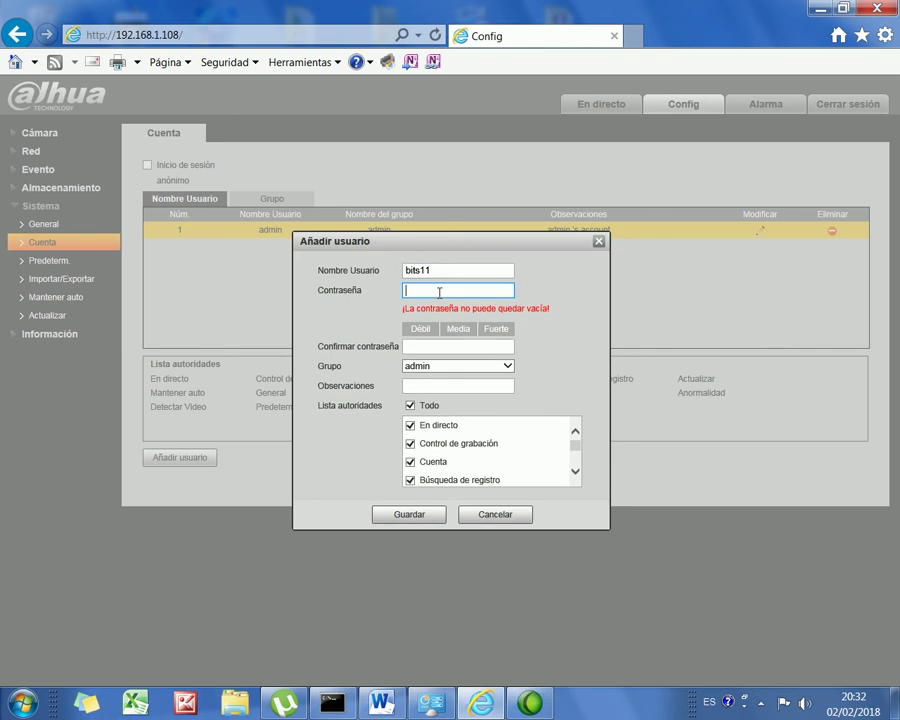
key(Tab)
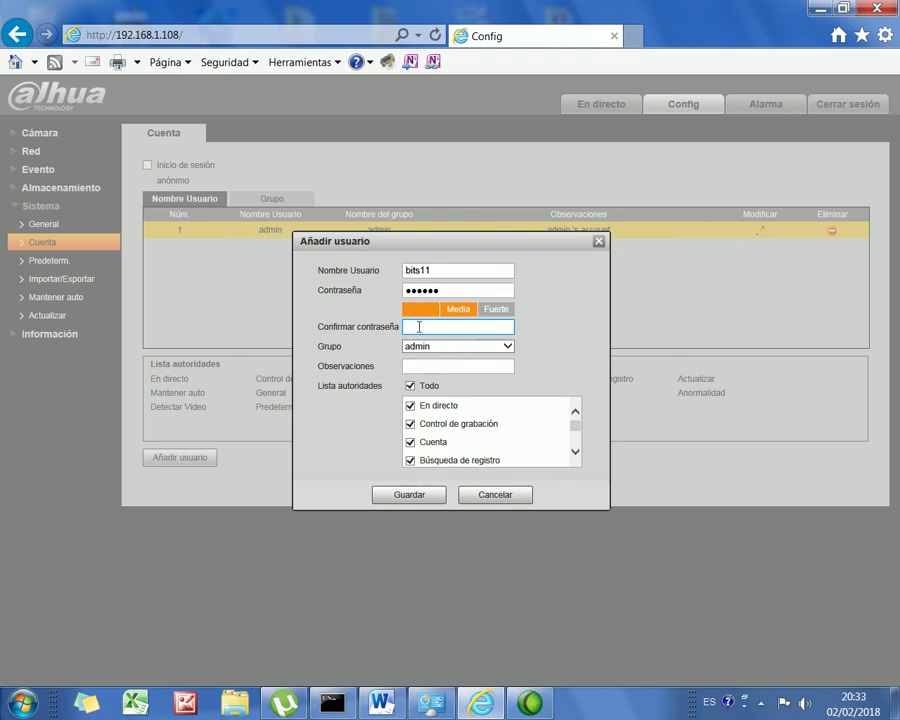
click(433, 496)
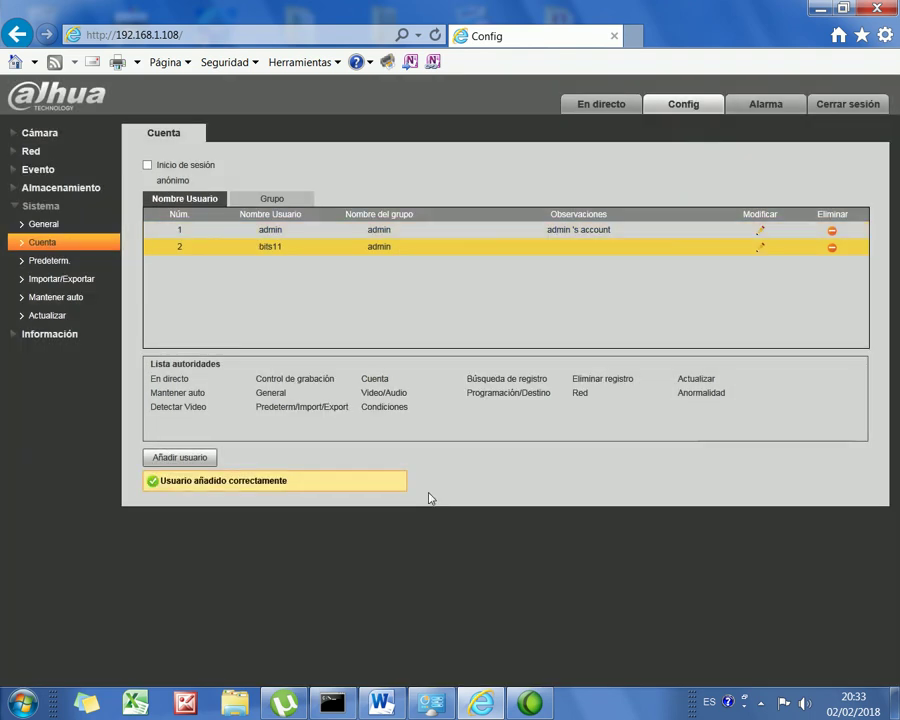
Step: Change Nombre Dispositivo on Sistema > General to Disp_8 and save
click(57, 227)
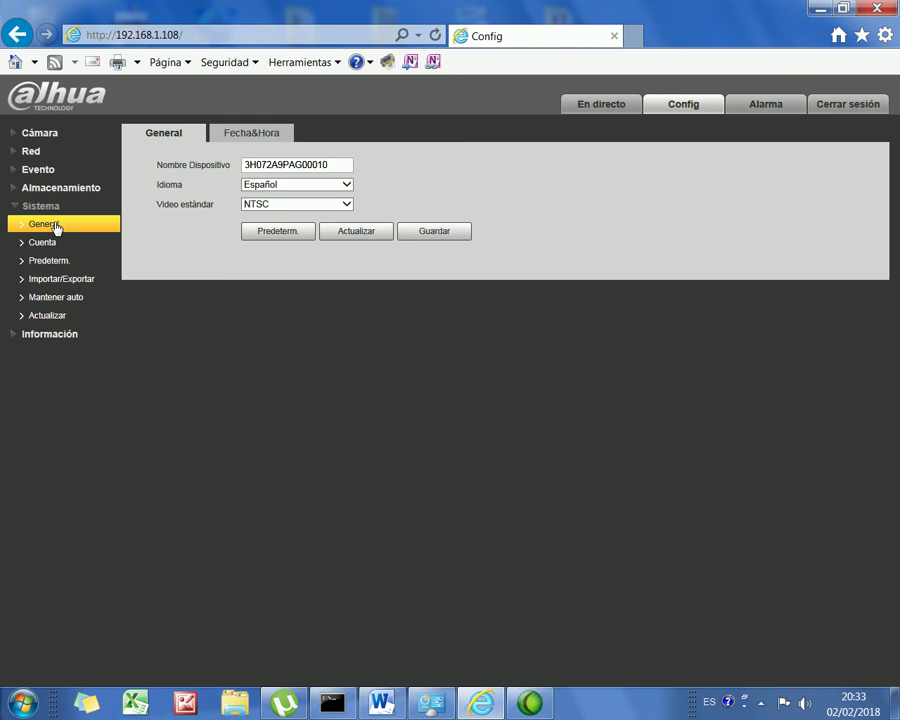
drag(330, 165, 201, 161)
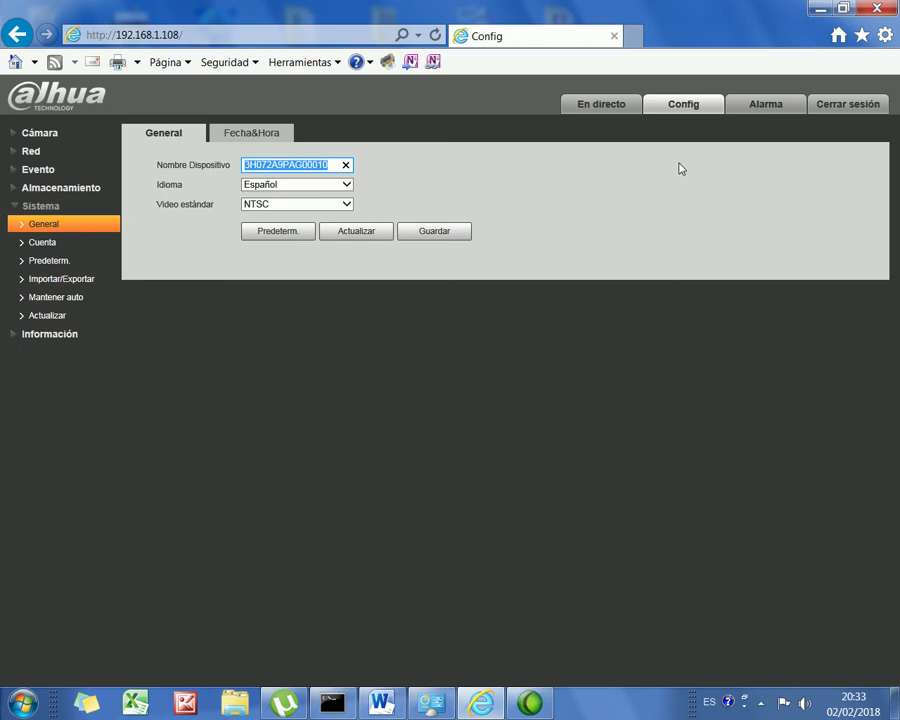
text(Disp)
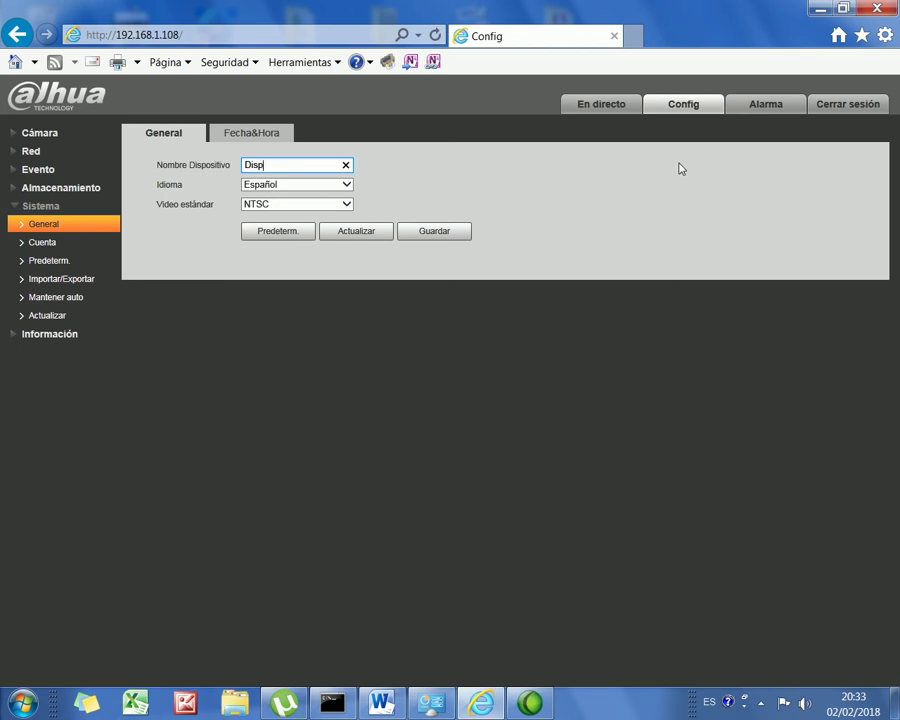
text(_8)
click(431, 233)
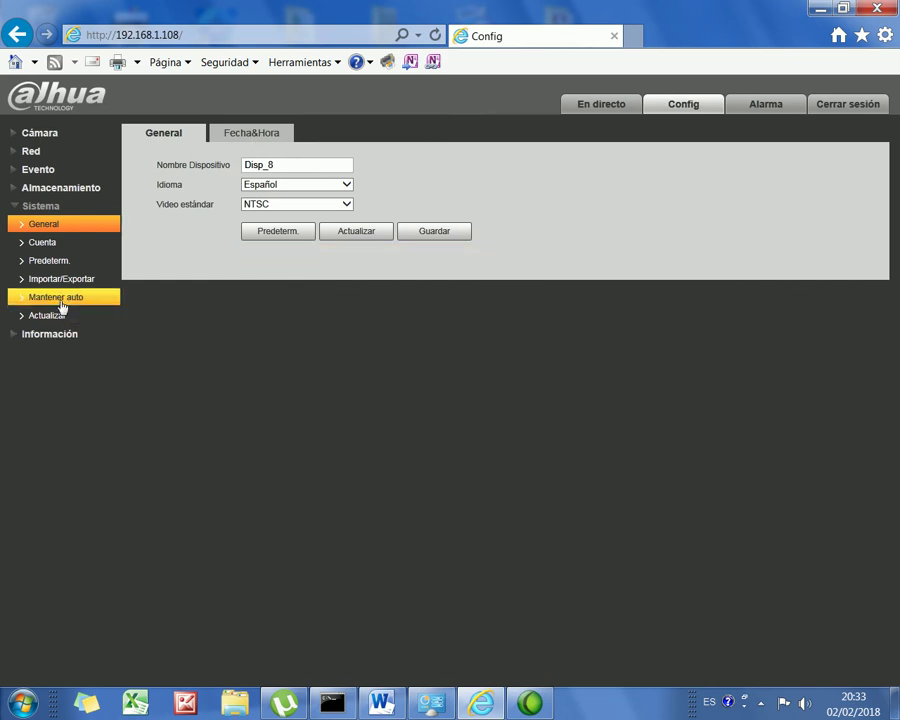
Step: Expand the sidebar sections and view Sistema > Mantener auto, dismissing the colour-scheme prompt
click(56, 171)
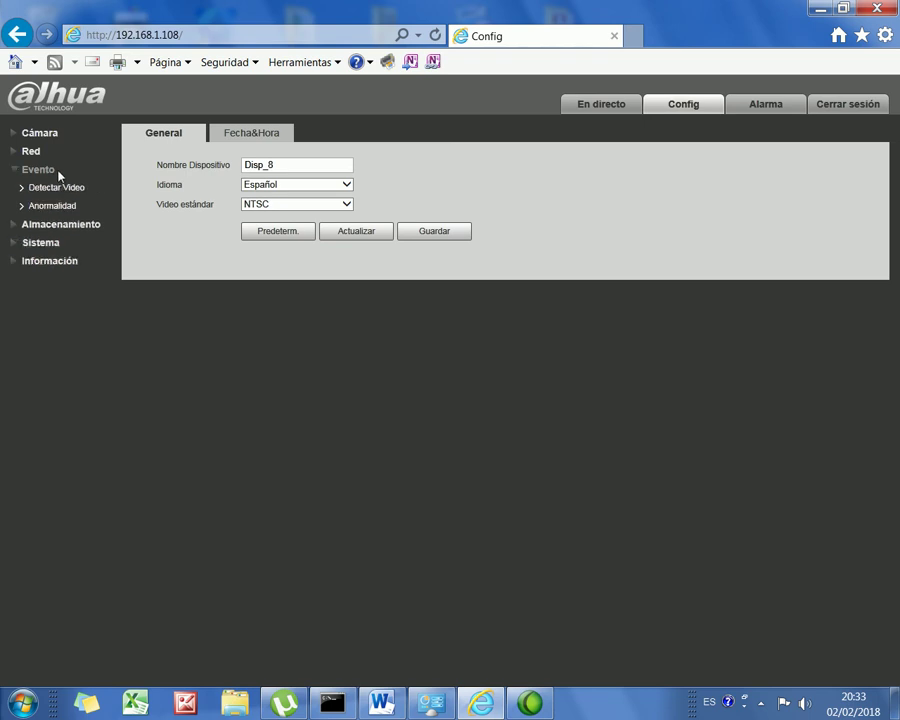
click(62, 224)
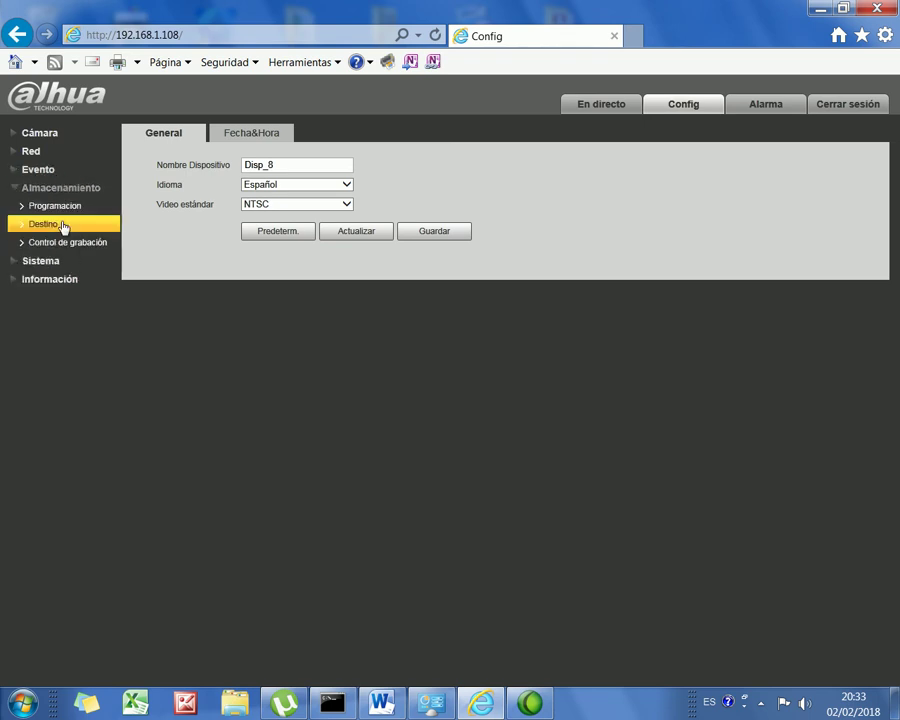
click(44, 261)
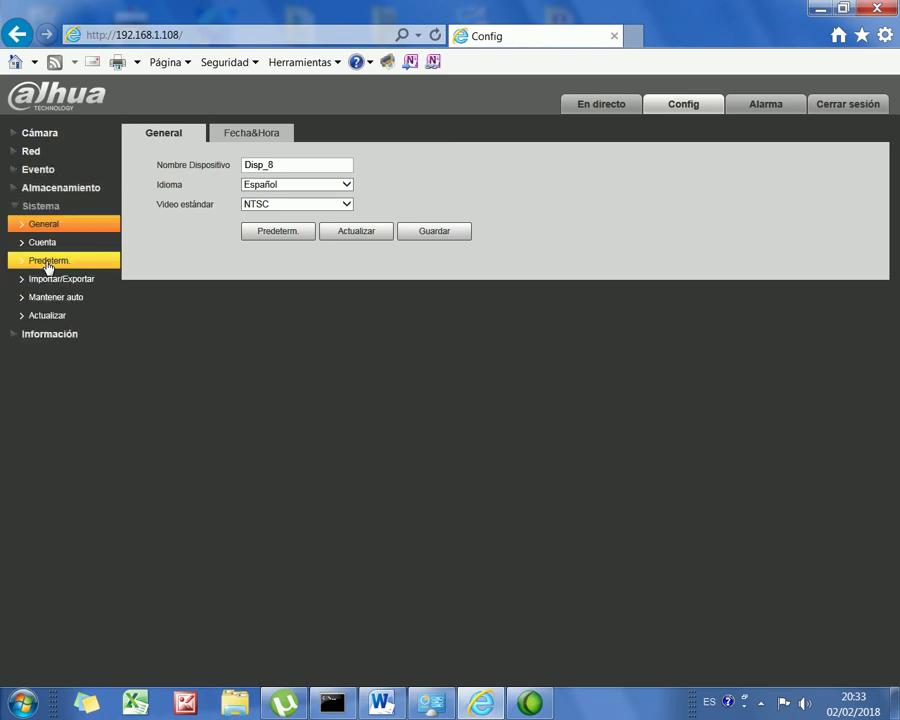
click(86, 306)
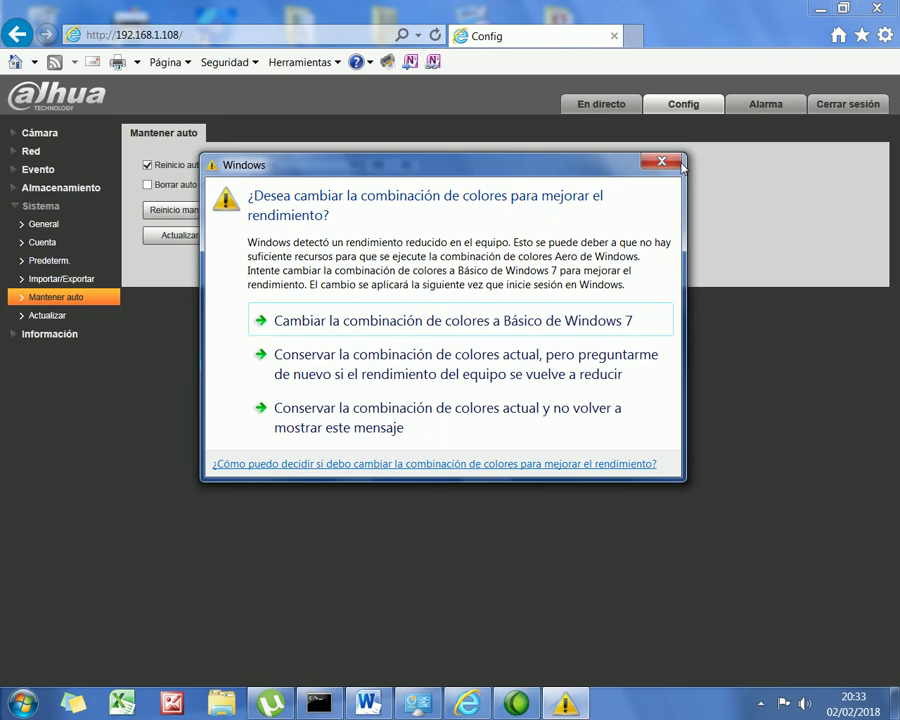
click(661, 161)
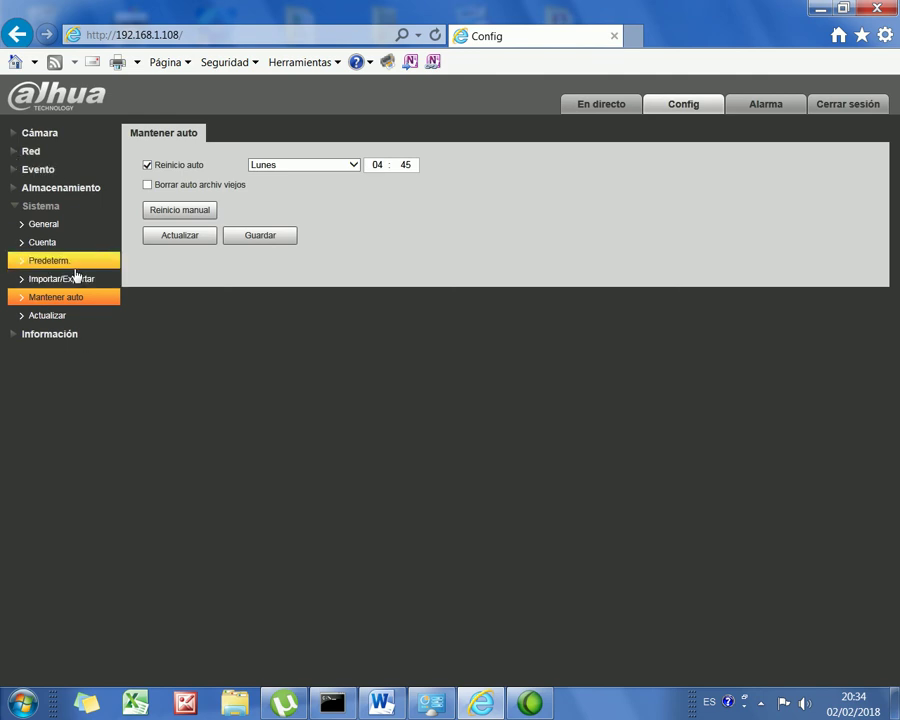
Step: Show the Cuenta page listing both admin accounts and expand the sidebar sections
click(57, 231)
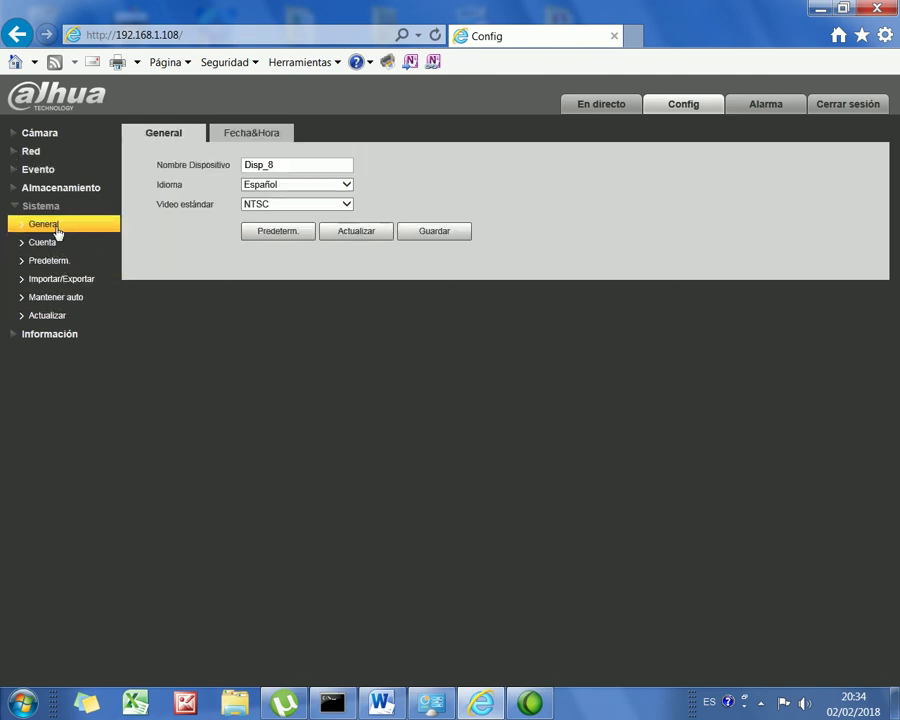
click(54, 242)
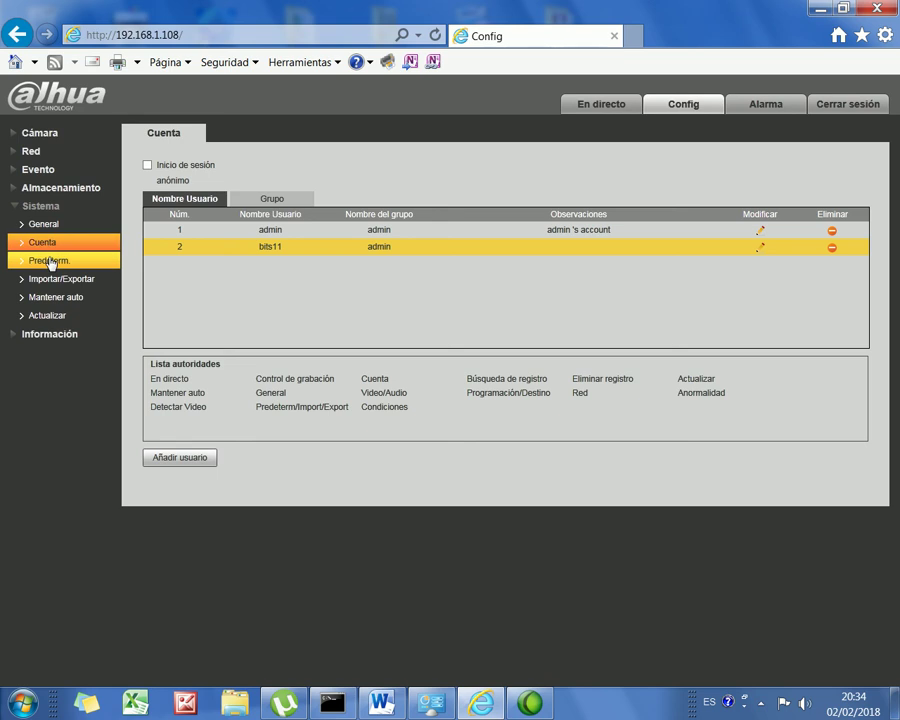
click(19, 172)
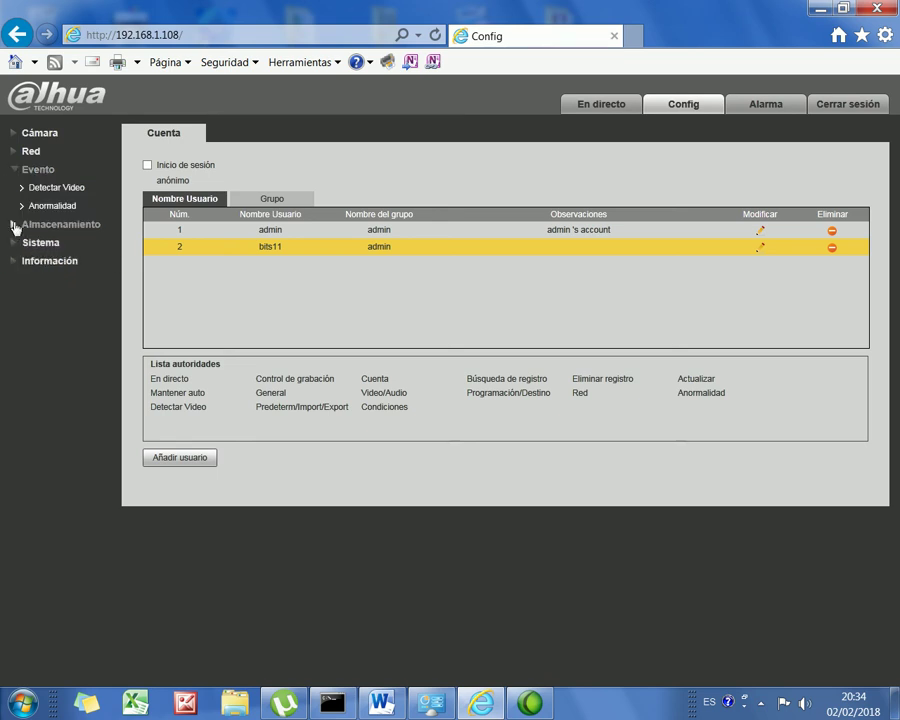
click(16, 225)
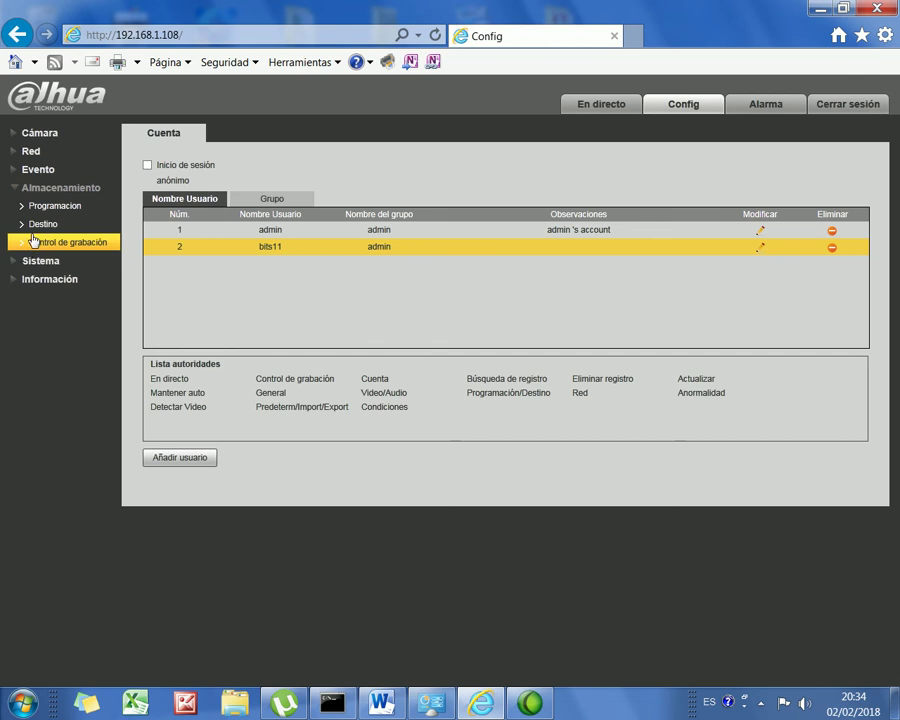
click(27, 263)
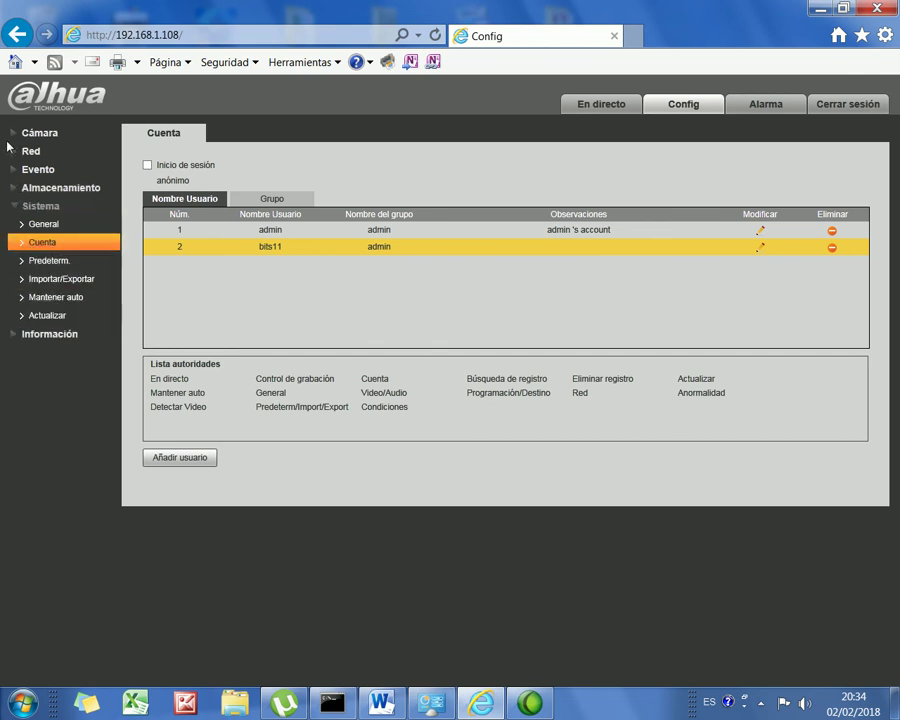
click(16, 152)
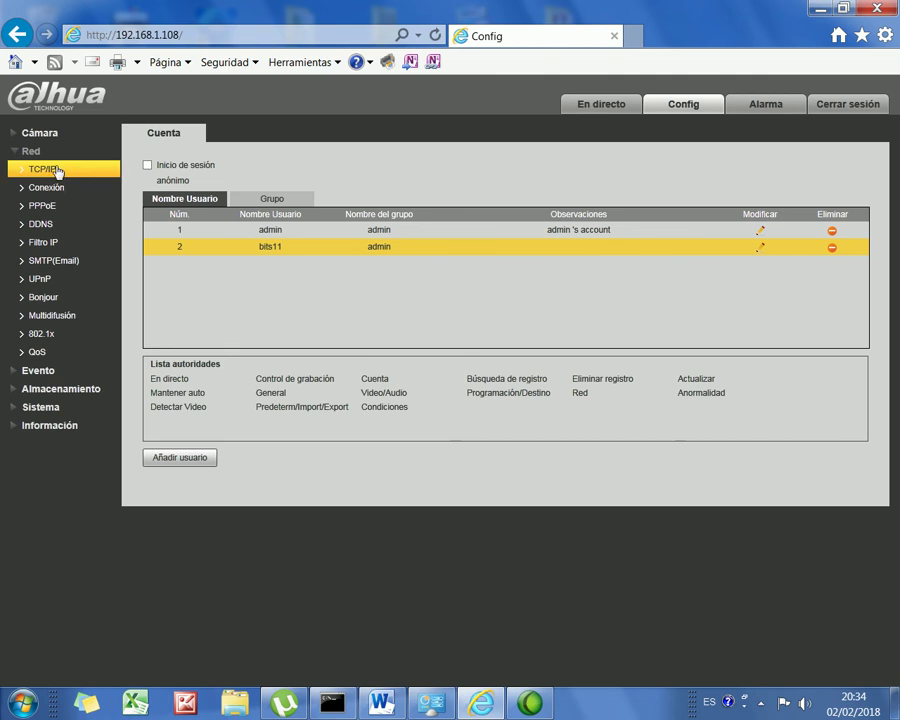
Step: In Red > TCP/IP, change the camera's IP address to 192.168.1.47
click(56, 171)
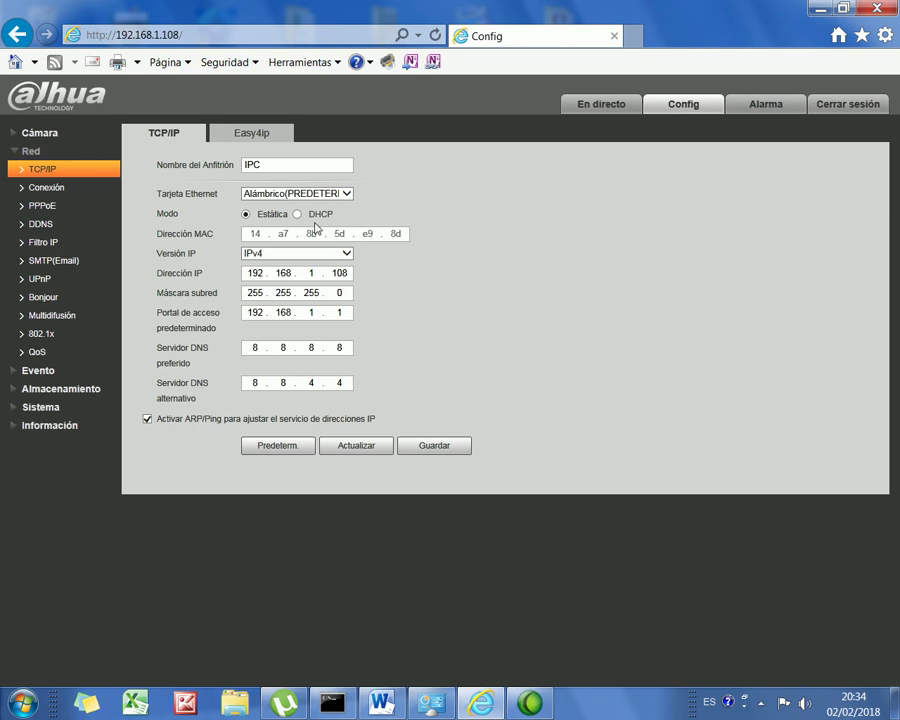
double_click(350, 272)
click(360, 272)
double_click(339, 273)
text(47)
Step: Set the preferred DNS server to 192.168.1.1 and save the network settings
double_click(248, 347)
text(192)
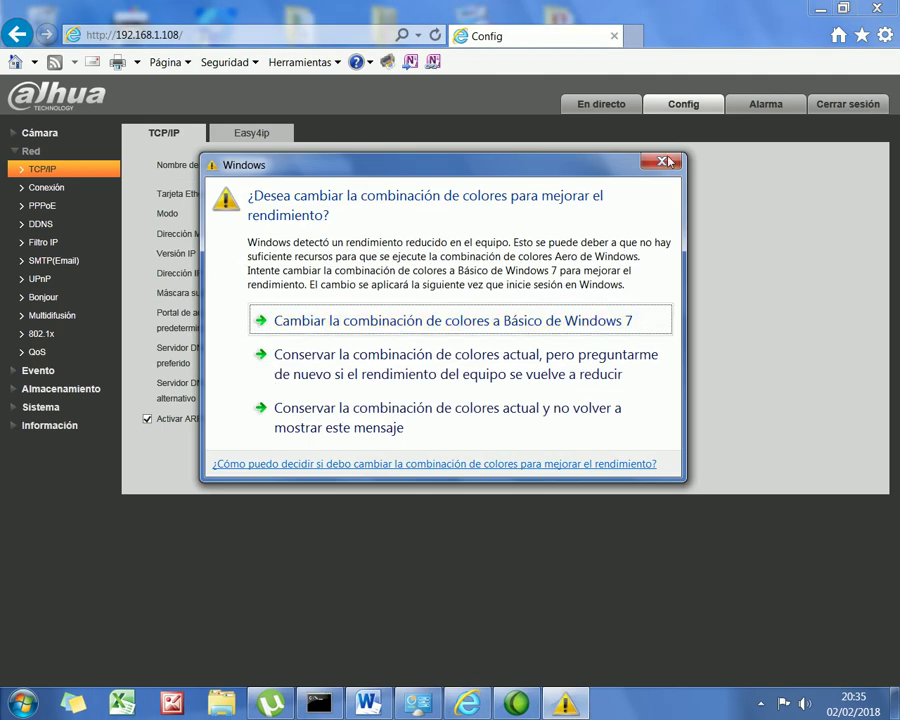
click(468, 113)
text(192.168.)
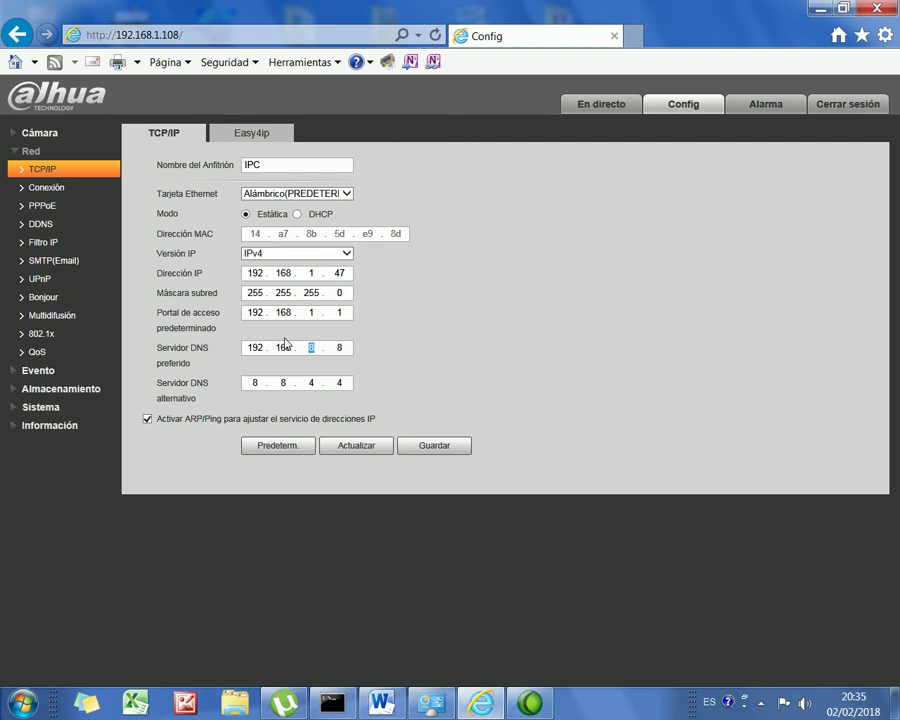
text(1.1)
click(440, 445)
click(434, 445)
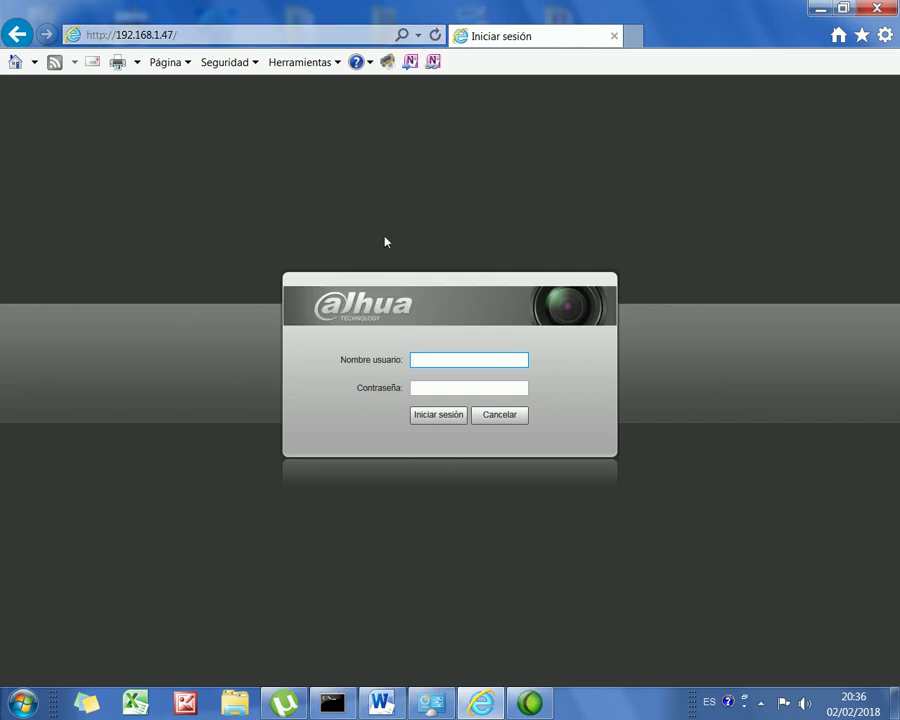
Step: Sign in at 192.168.1.47 with the administrator user name and its password
key(Tab)
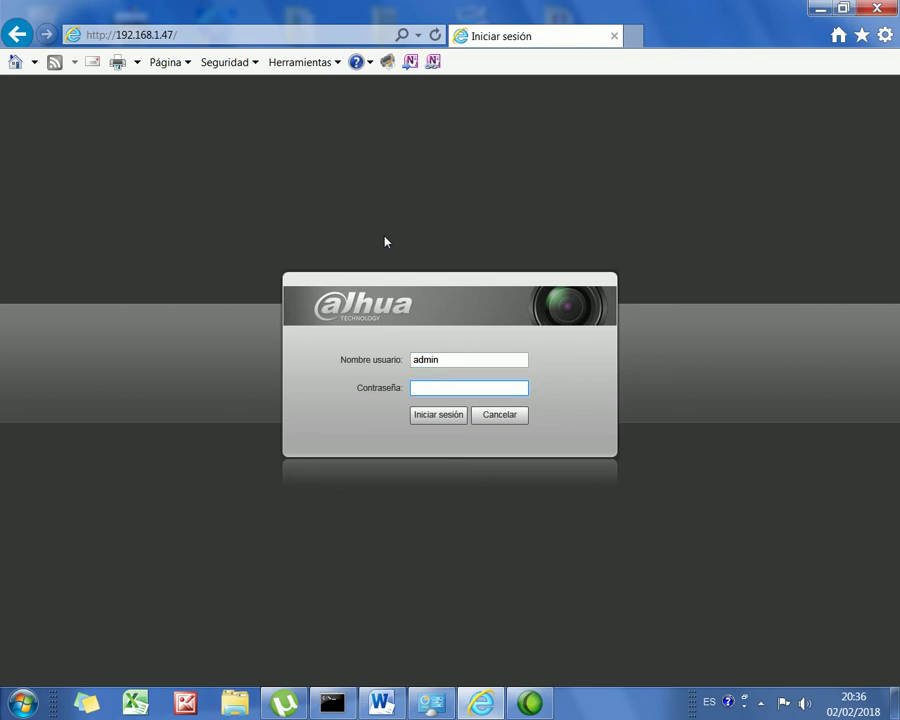
click(446, 418)
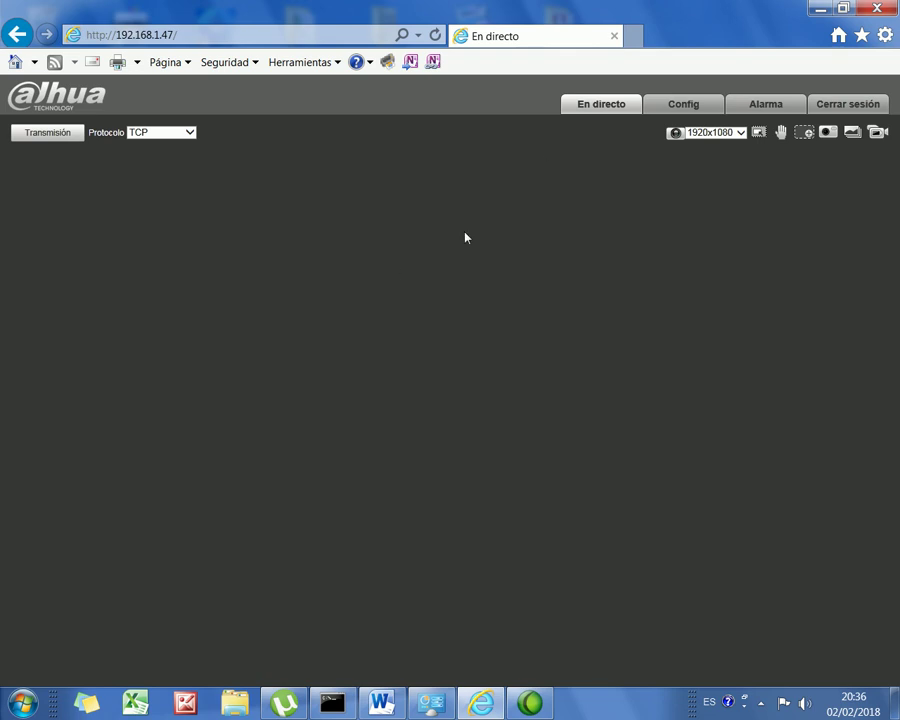
Step: Open Config, dismiss the Windows colour-scheme prompt, and expand the Red, Evento and Sistema sections
click(685, 116)
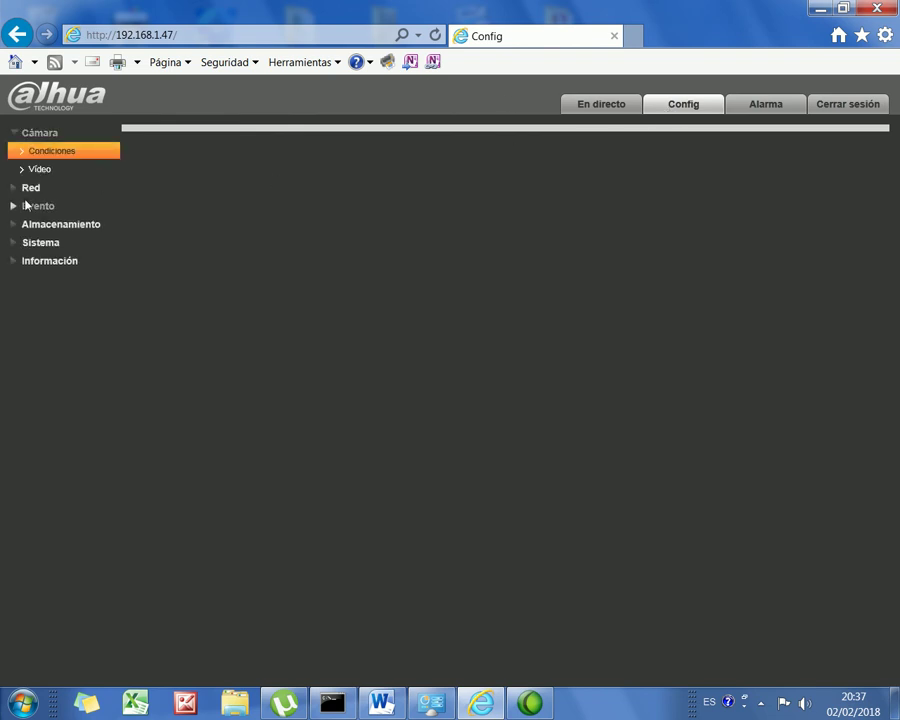
click(25, 189)
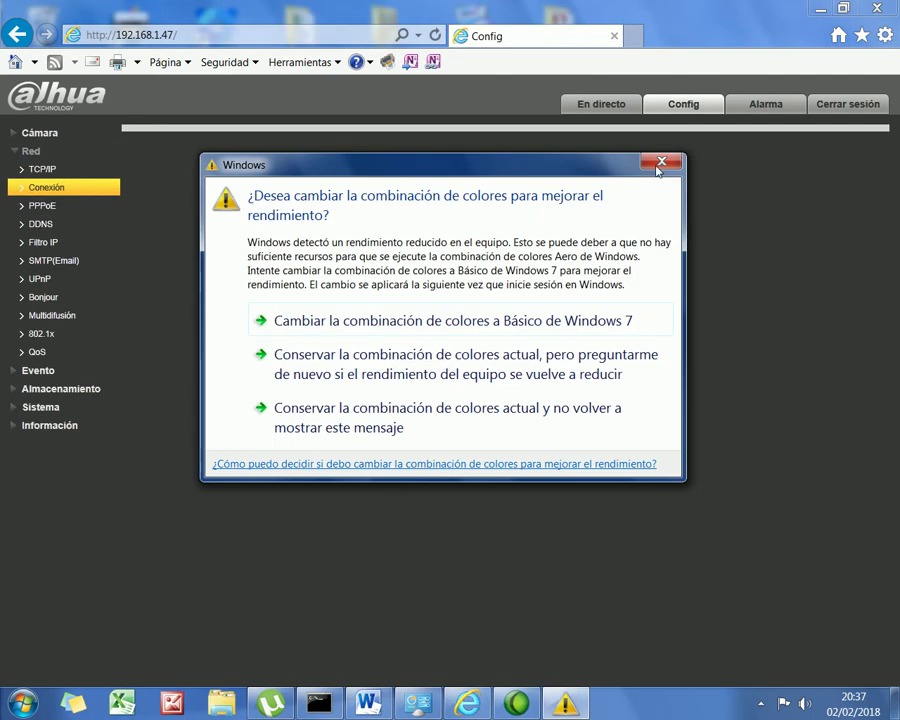
click(663, 165)
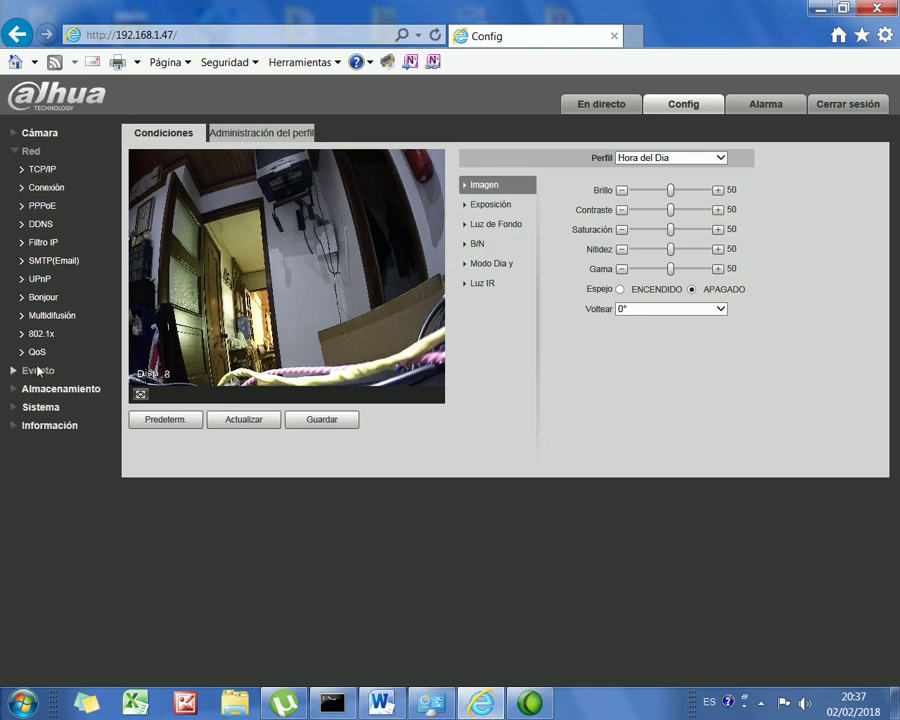
click(17, 371)
click(32, 243)
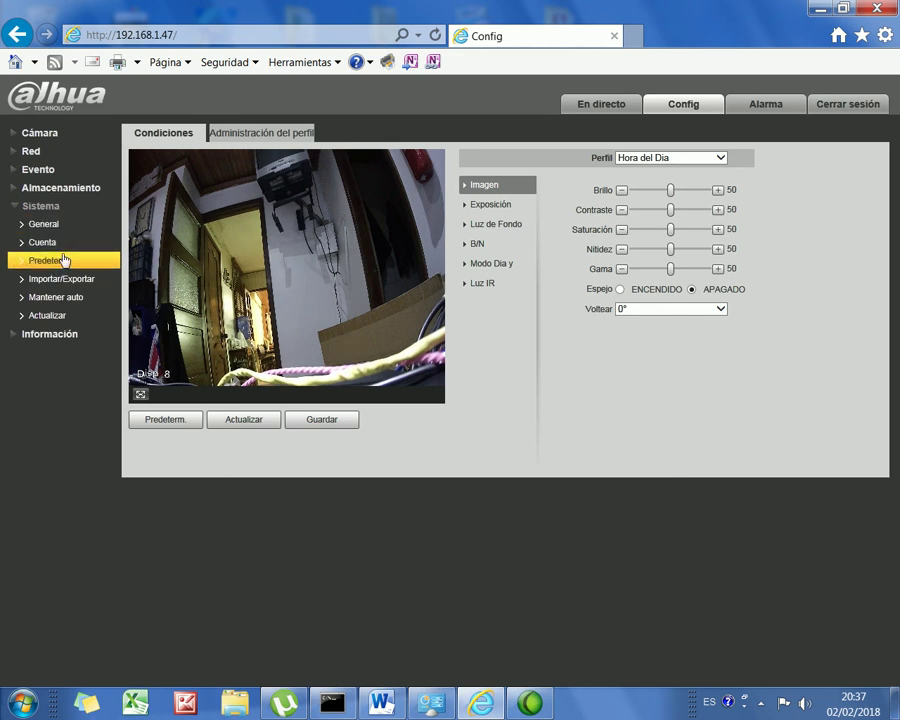
Step: Uncheck Reinicio auto on the Sistema > Mantener auto page and save
click(75, 298)
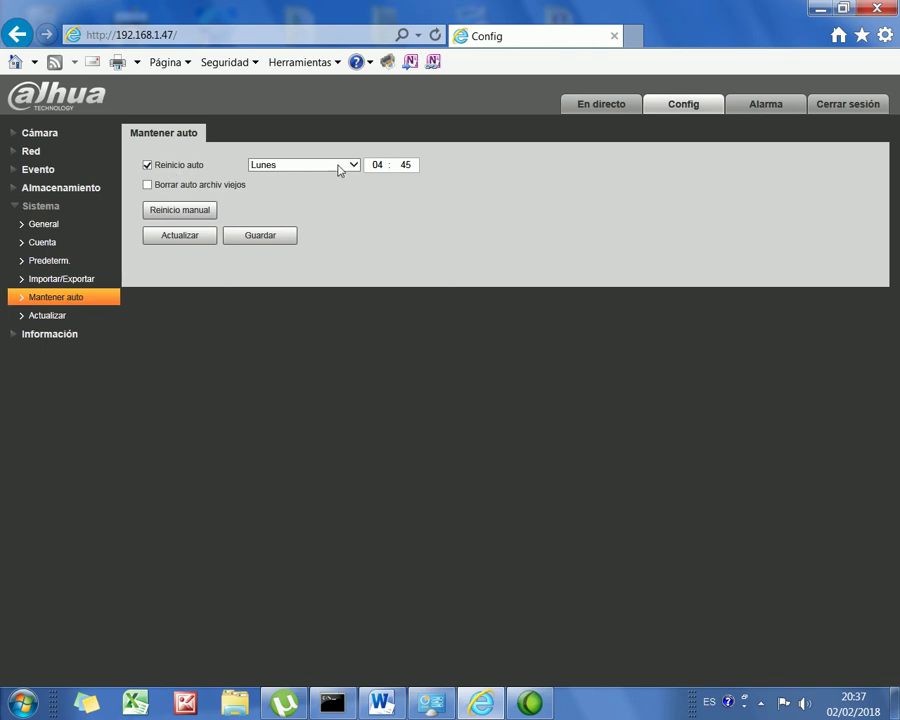
click(147, 165)
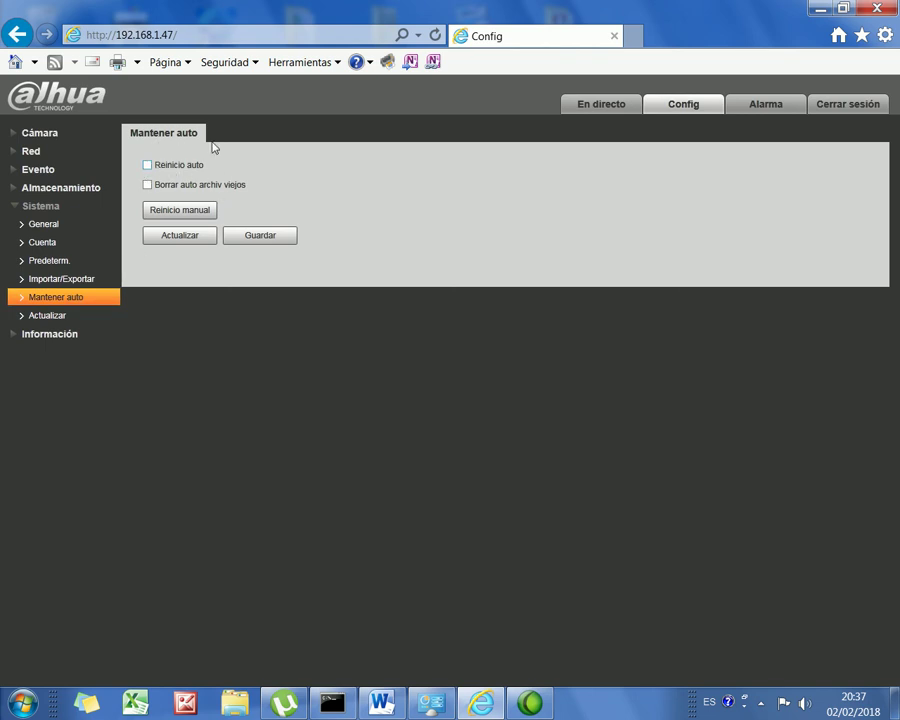
click(281, 240)
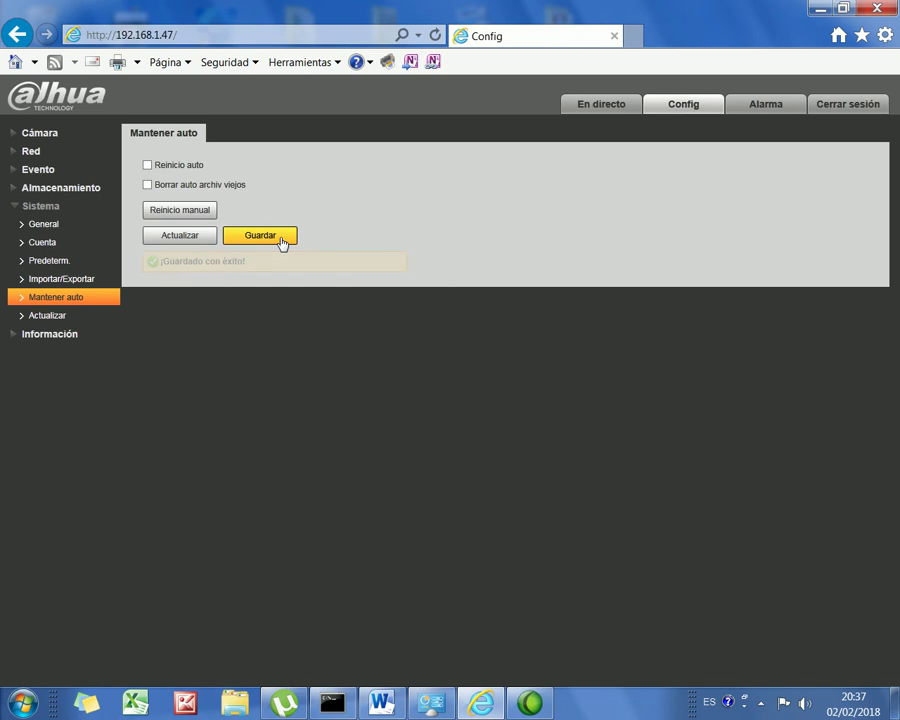
click(31, 151)
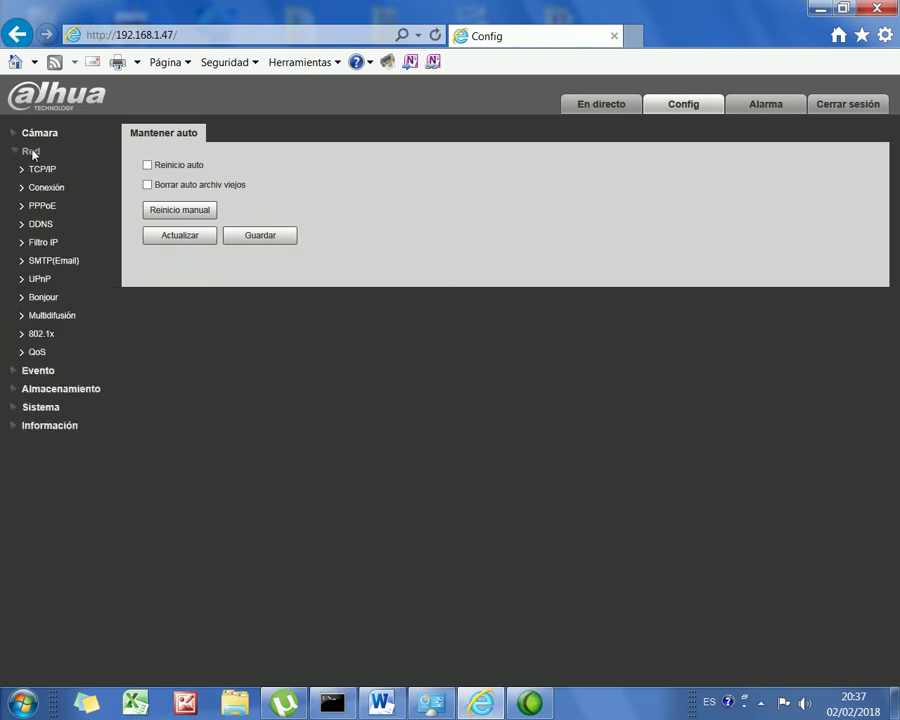
Step: Show Red > TCP/IP to confirm static IP 192.168.1.47 and preferred DNS 192.168.1.1
click(36, 172)
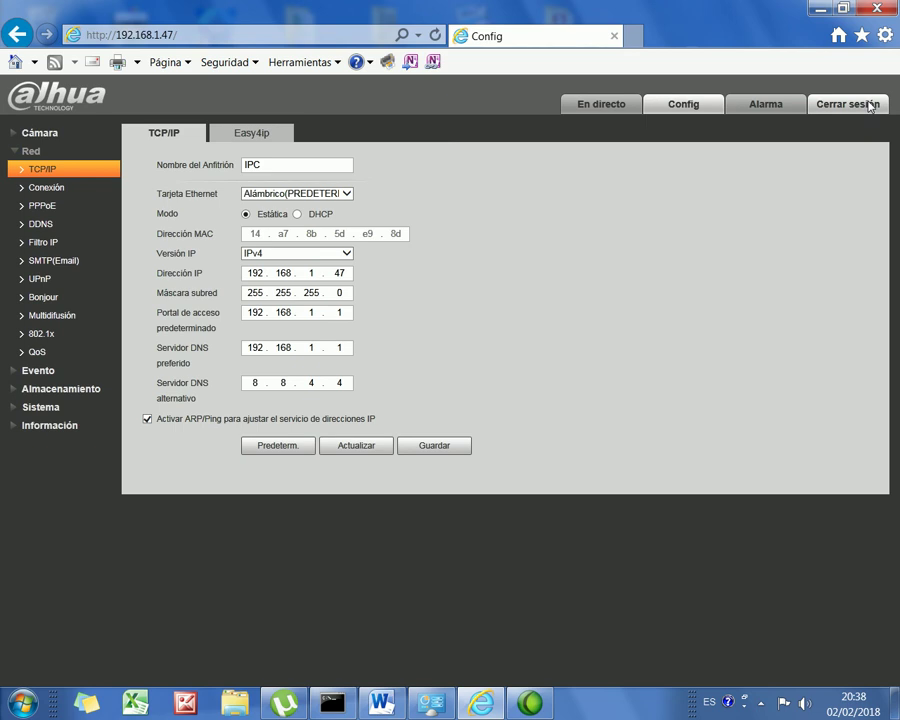
Step: Sign out with Cerrar sesión, then bring up the recording app's tray-icon menu
click(868, 104)
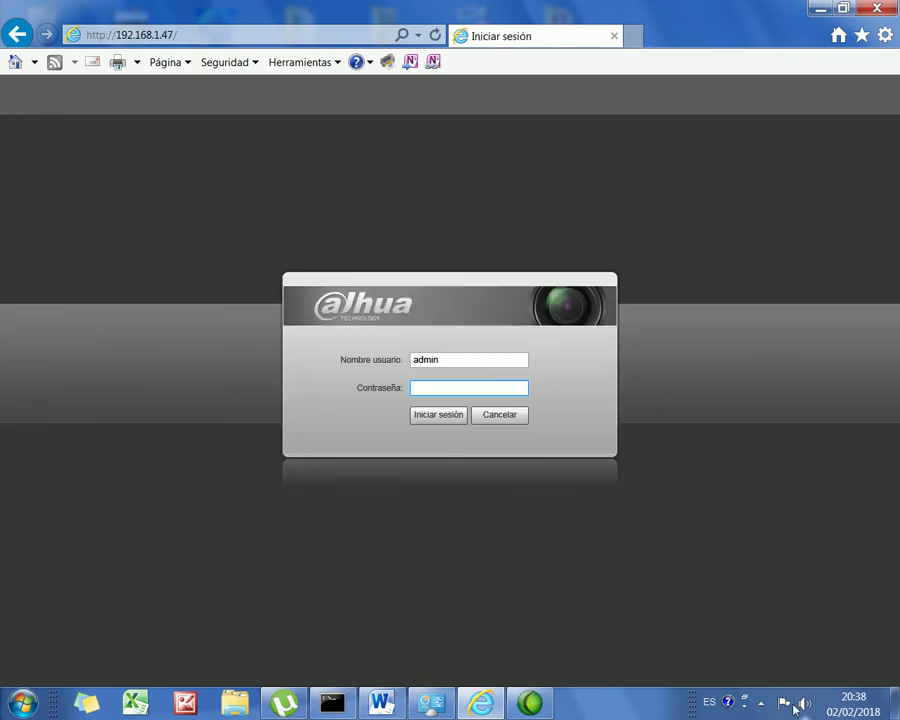
click(757, 706)
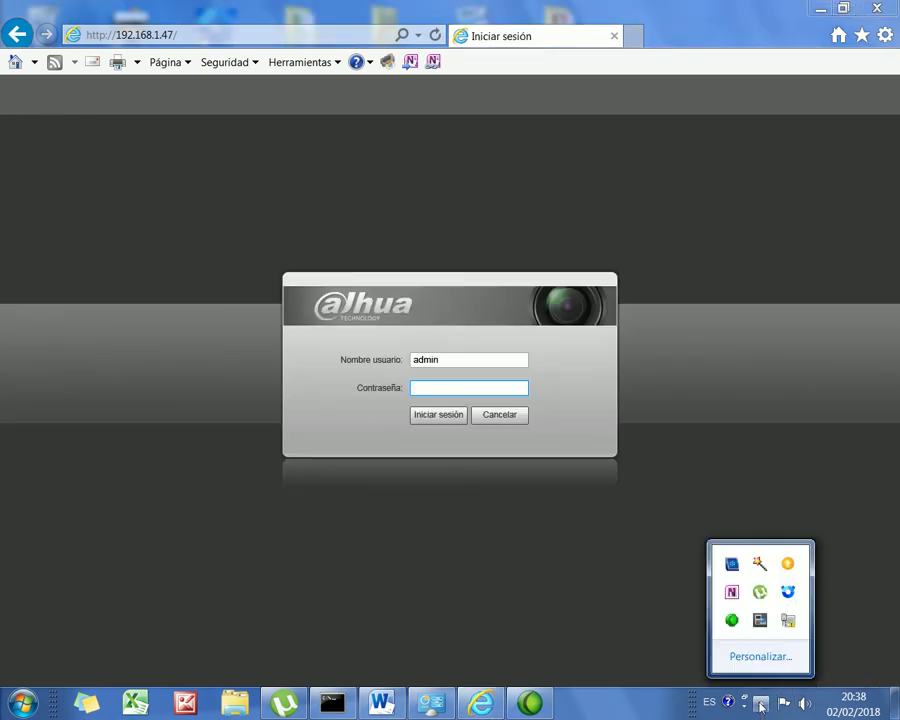
right_click(732, 623)
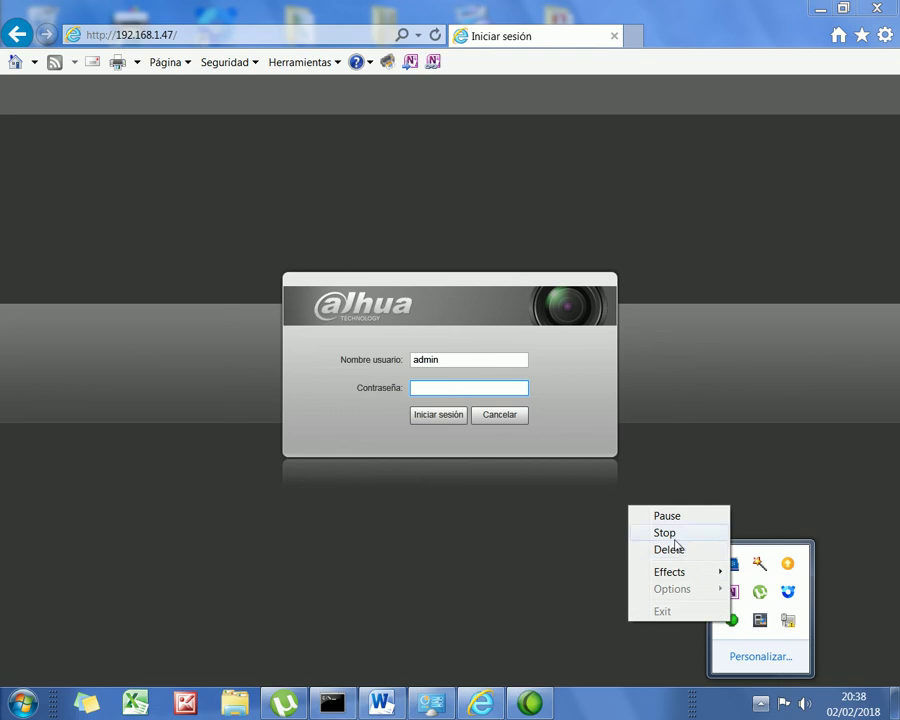